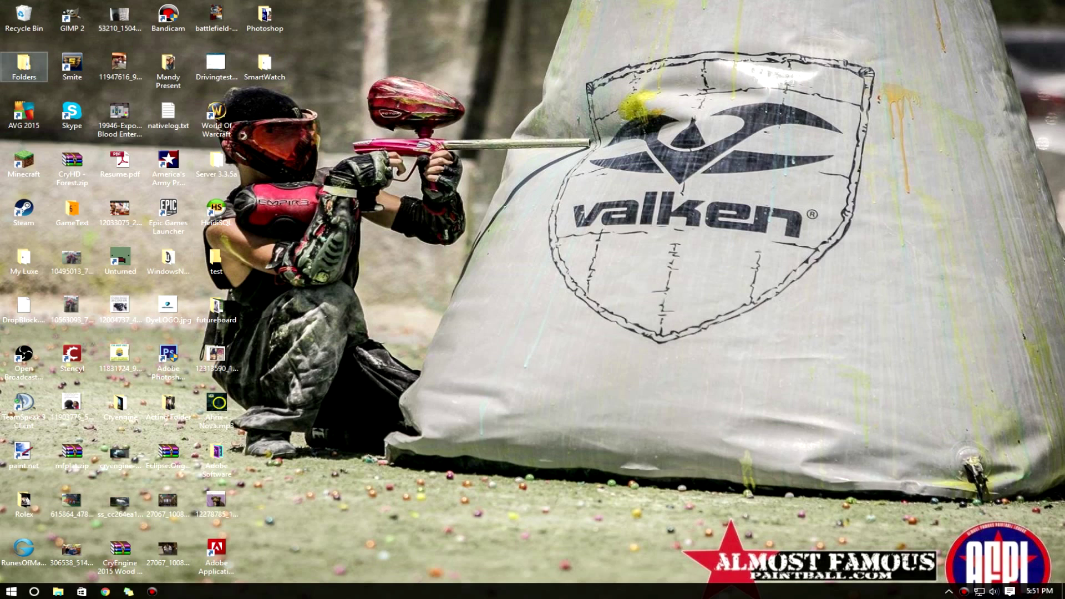
Launch Vegas Pro 13.0 from the Youtube folder inside the desktop's Folders directory, and close the folder window.
double_click(24, 66)
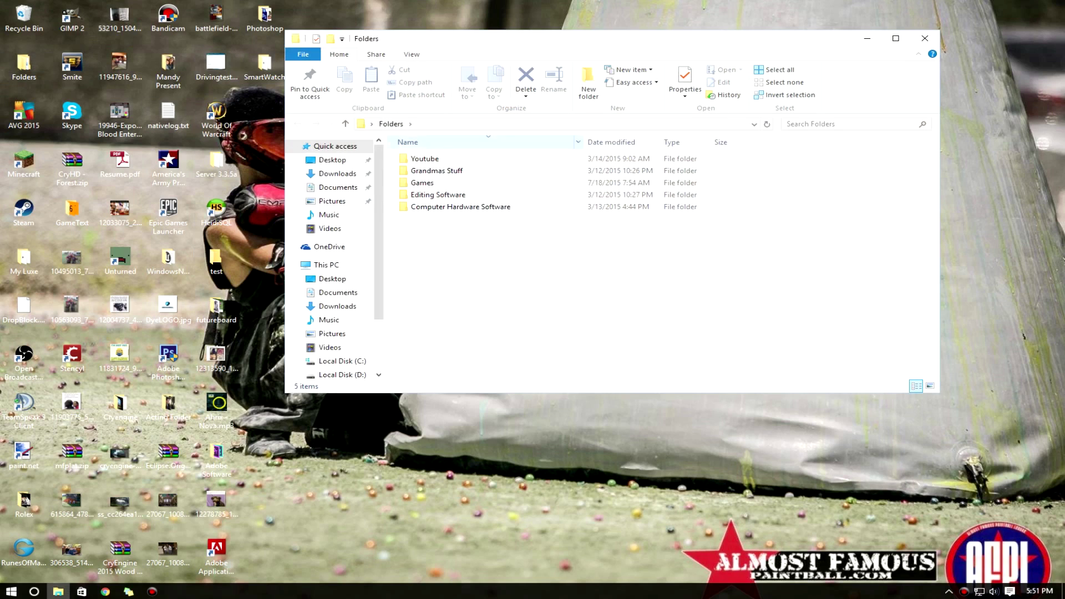
double_click(424, 159)
double_click(438, 171)
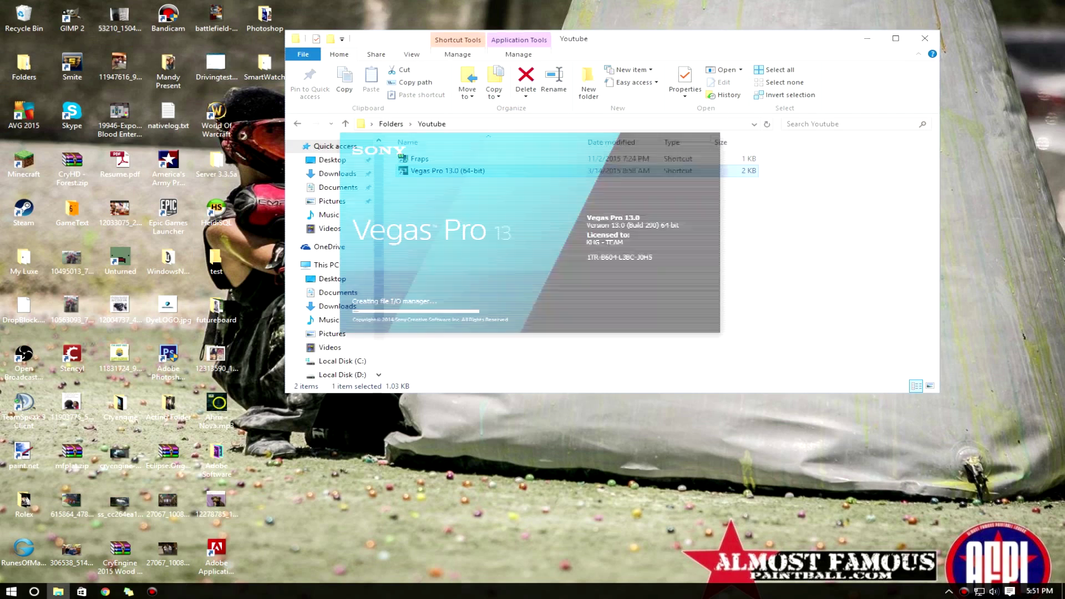
click(924, 38)
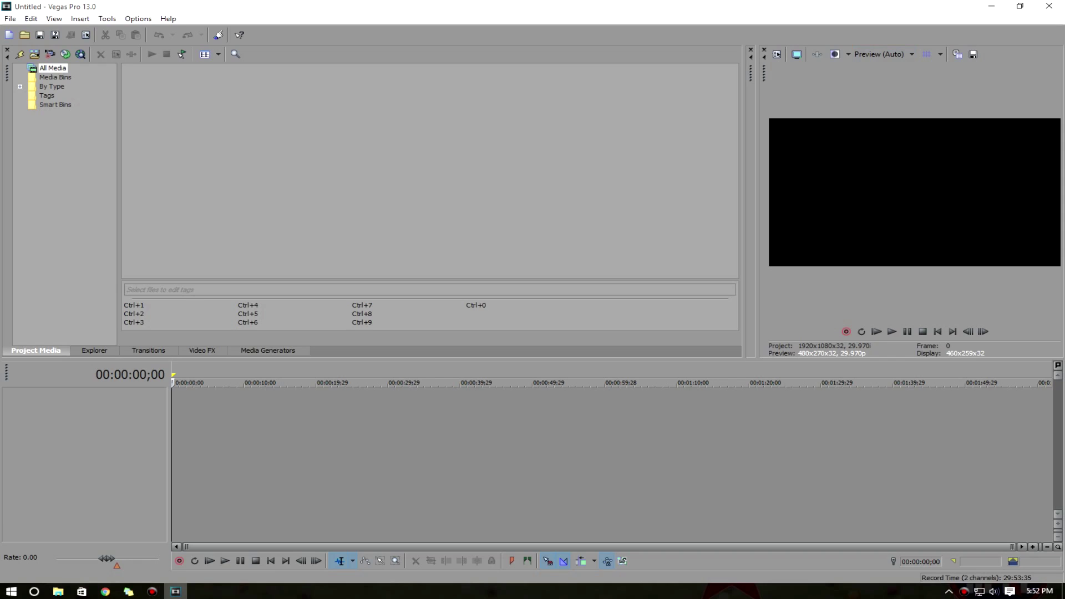
Set the video preview quality to Preview at Auto resolution.
click(884, 55)
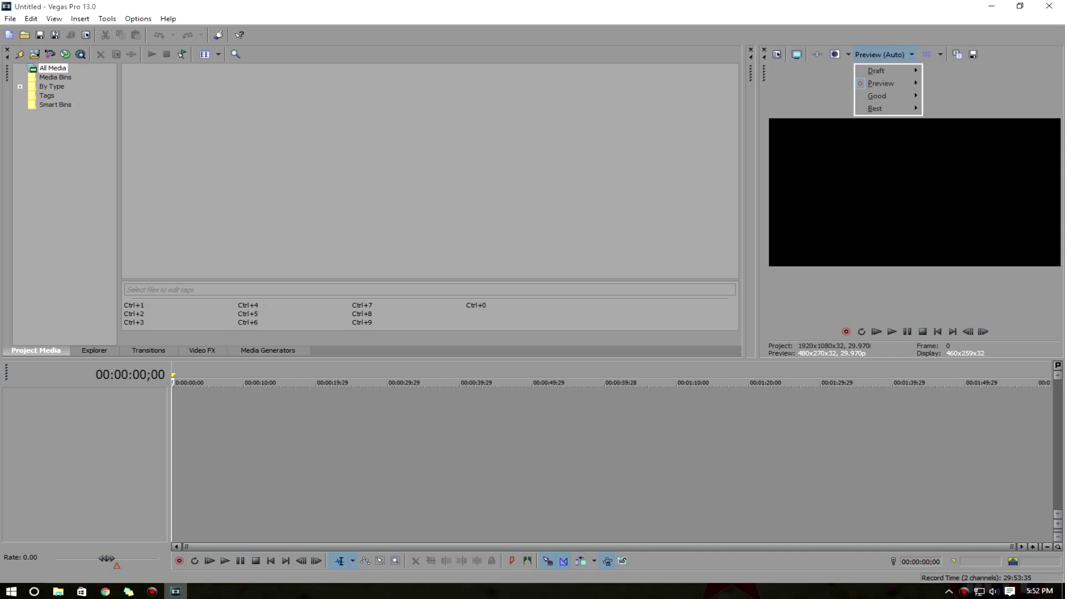
mouse_move(887, 83)
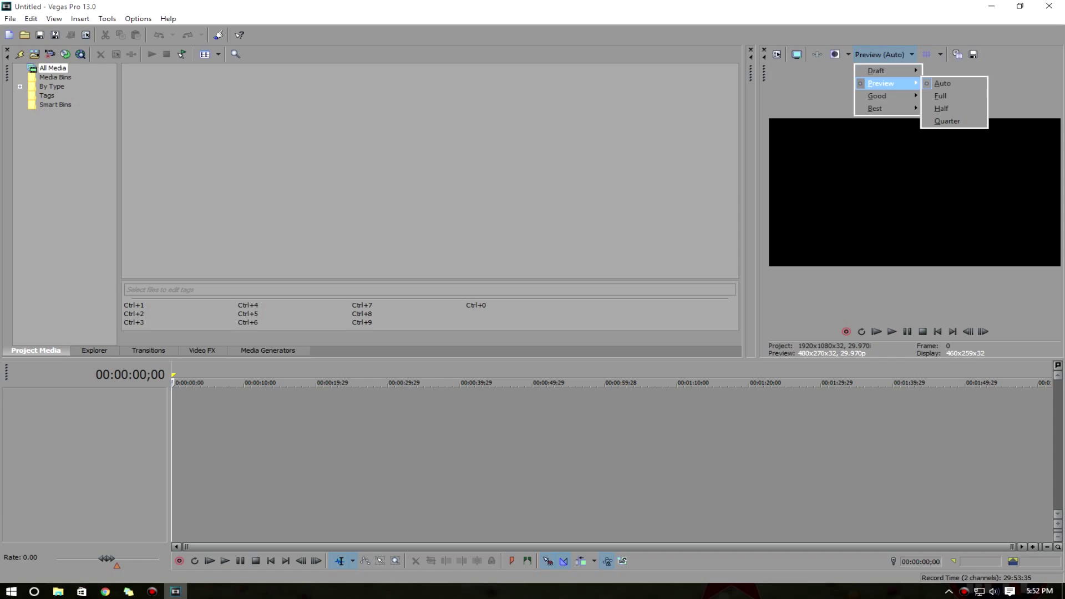
click(943, 83)
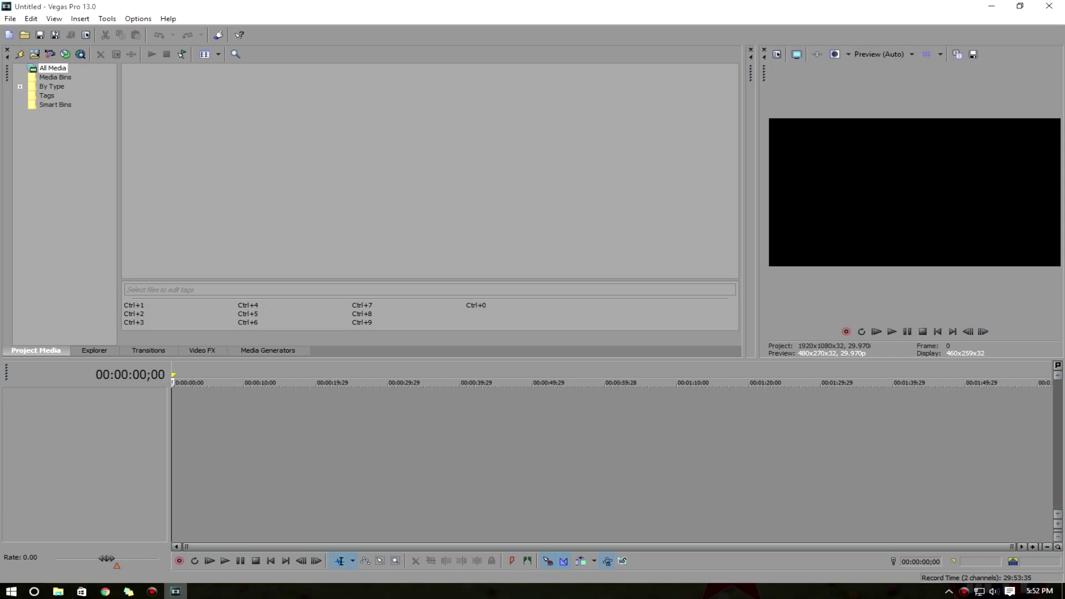
click(884, 54)
click(885, 54)
click(884, 55)
click(885, 54)
click(885, 55)
click(885, 55)
click(885, 55)
click(884, 54)
Look through the Videos library, the transitions, the video effects and the media generators, and return to the project media.
click(95, 350)
click(70, 130)
click(61, 188)
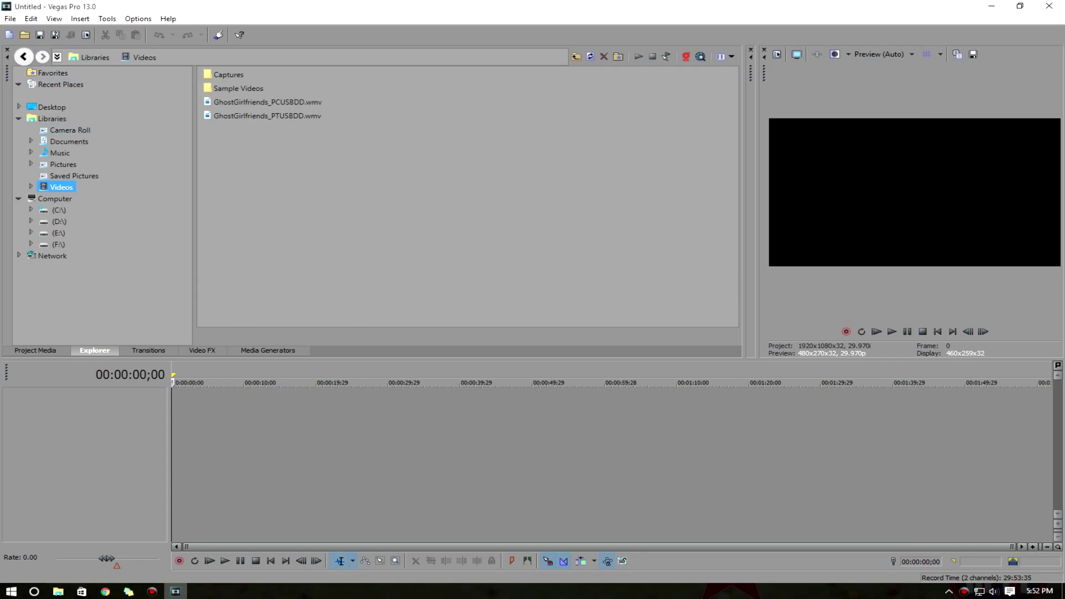
click(149, 351)
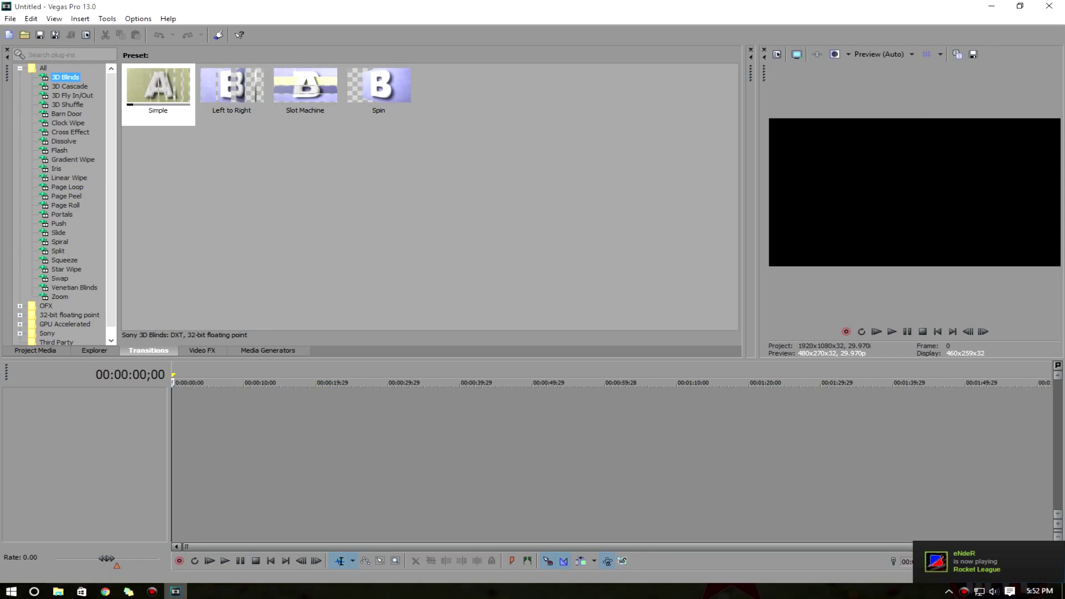
click(203, 350)
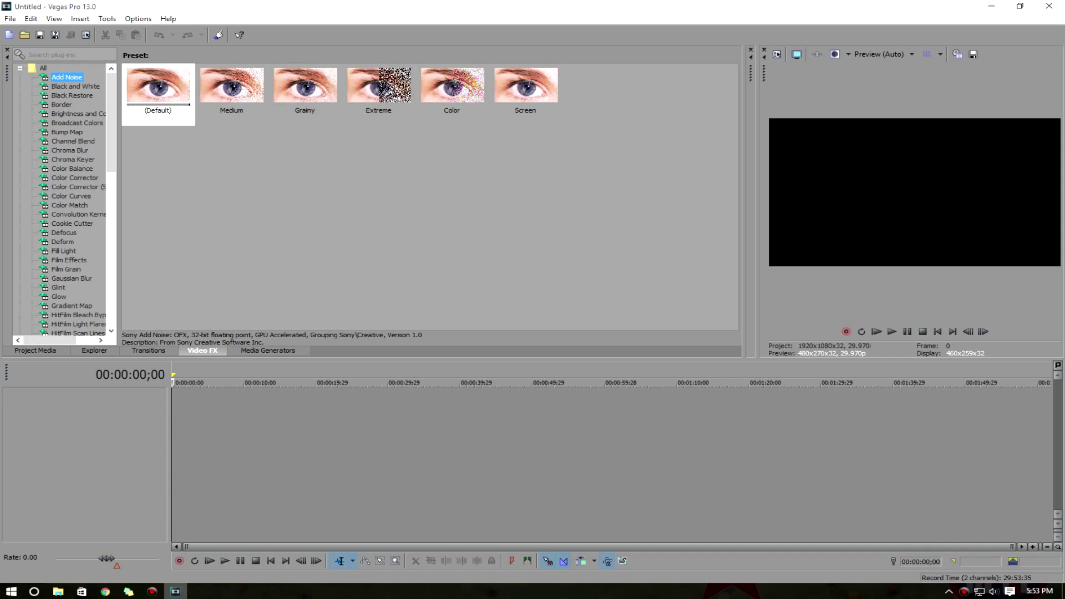
click(269, 350)
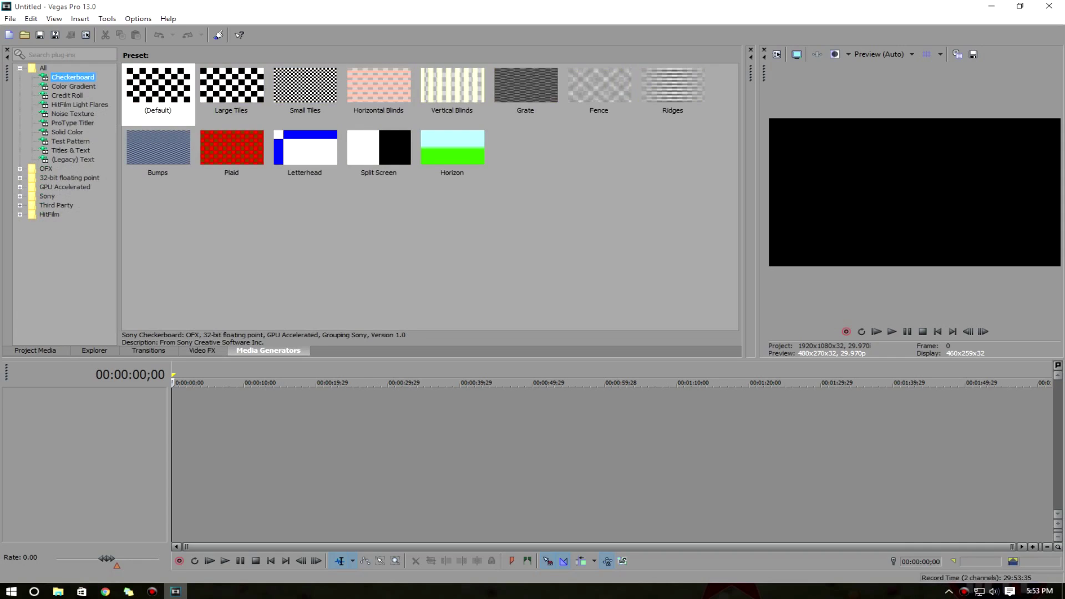
click(36, 350)
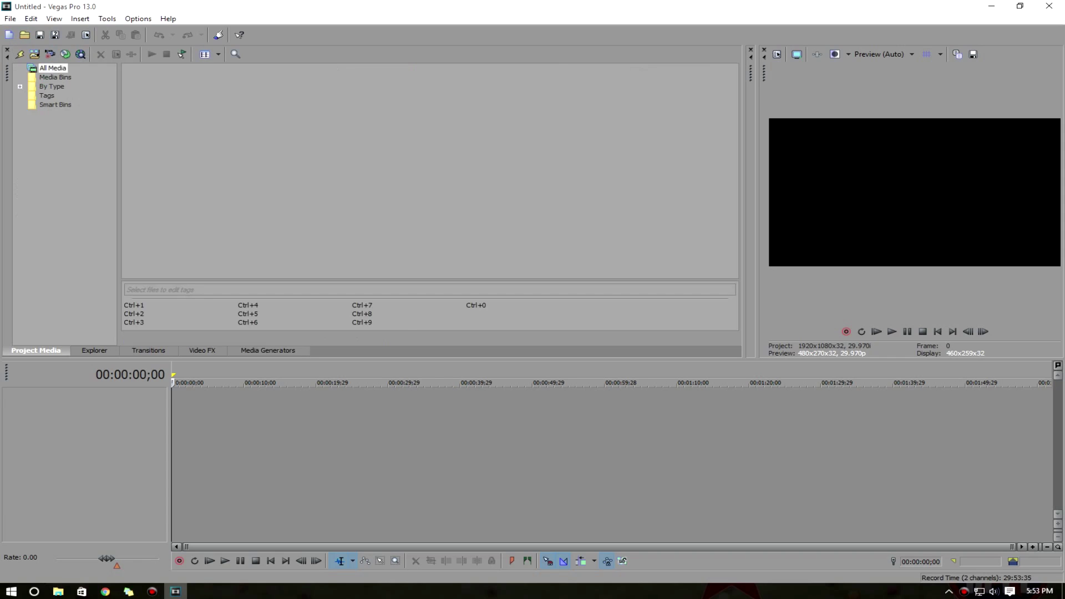
Open Samsung.avi onto the timeline and match the project video settings to it, always basing them on the first-added video.
click(10, 19)
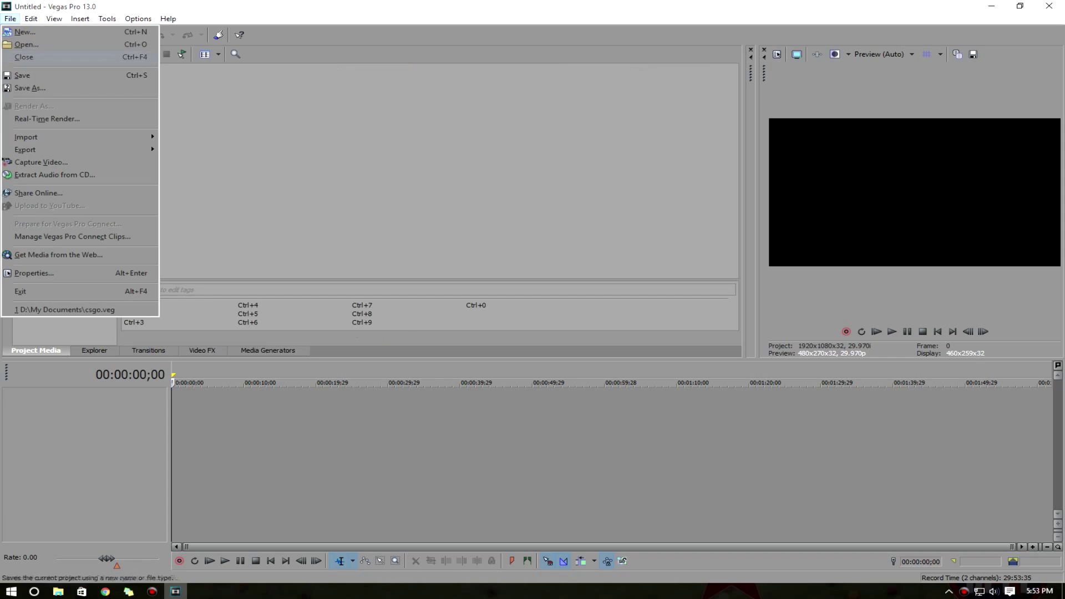
click(26, 44)
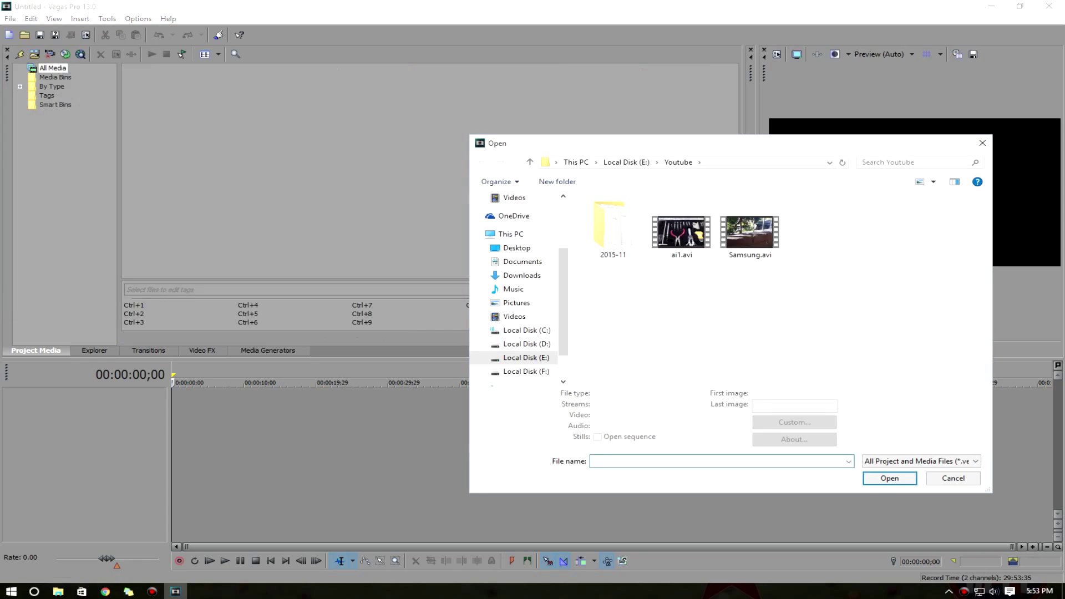
click(749, 233)
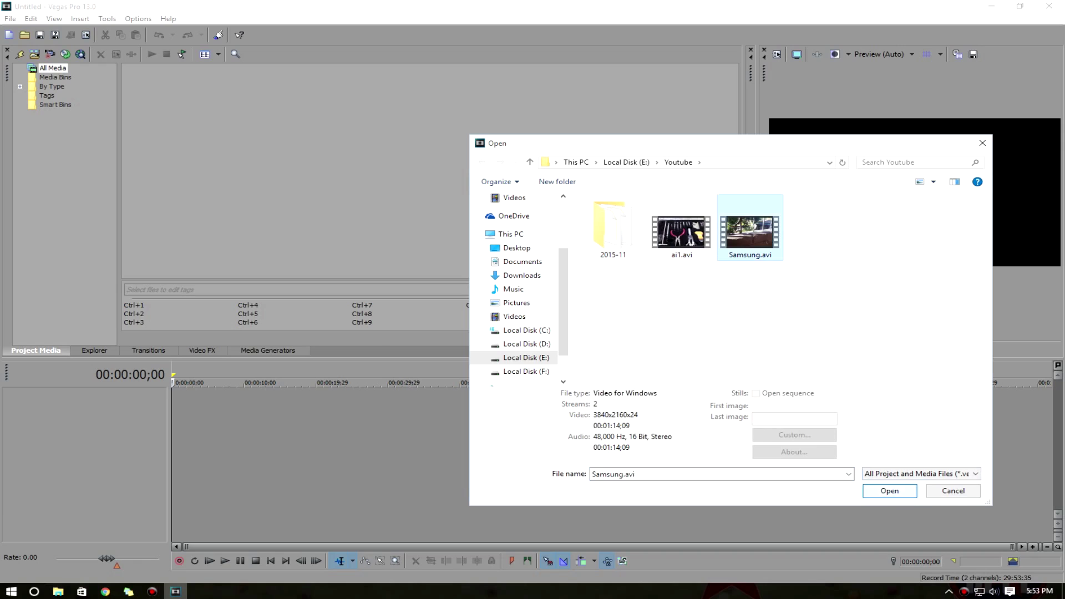
key(Return)
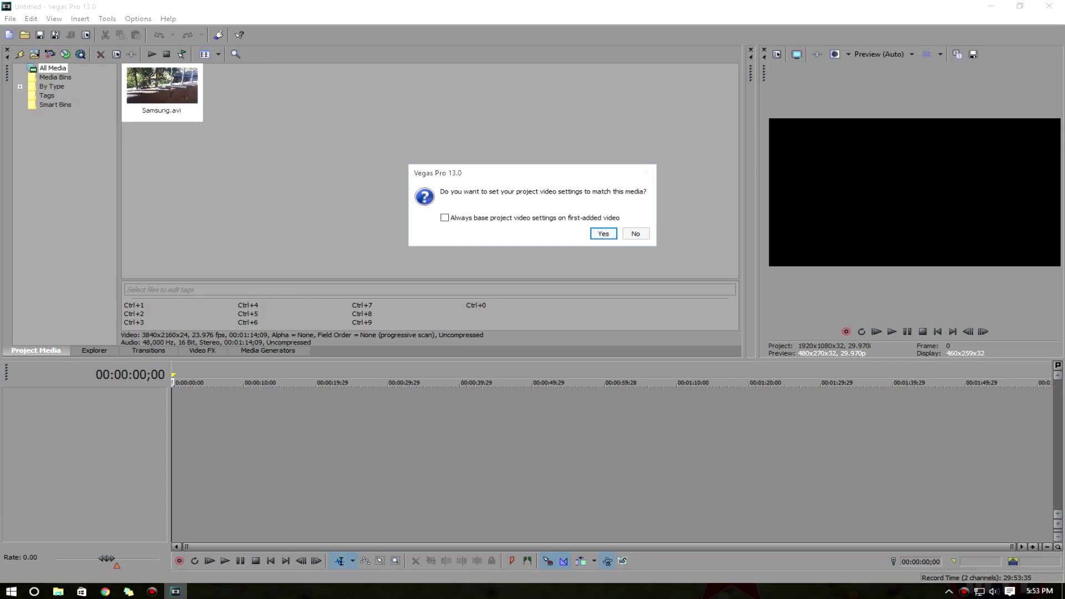
click(445, 218)
click(603, 233)
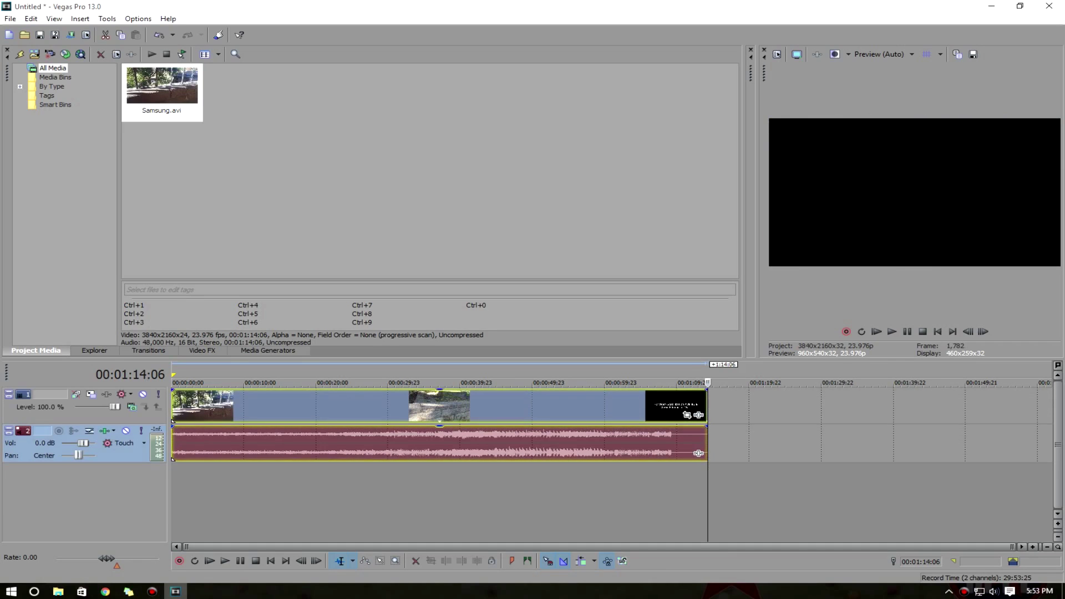
Scrub through the Samsung.avi clip on the timeline to preview its middle and end, finishing at about 00:00:48:15.
drag(708, 383, 406, 382)
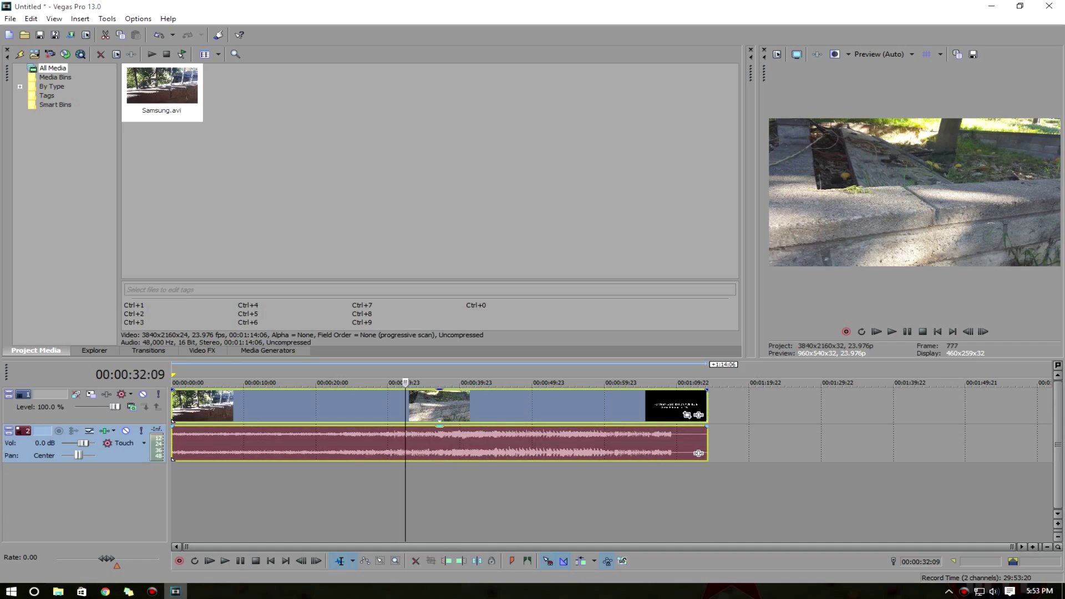
click(562, 383)
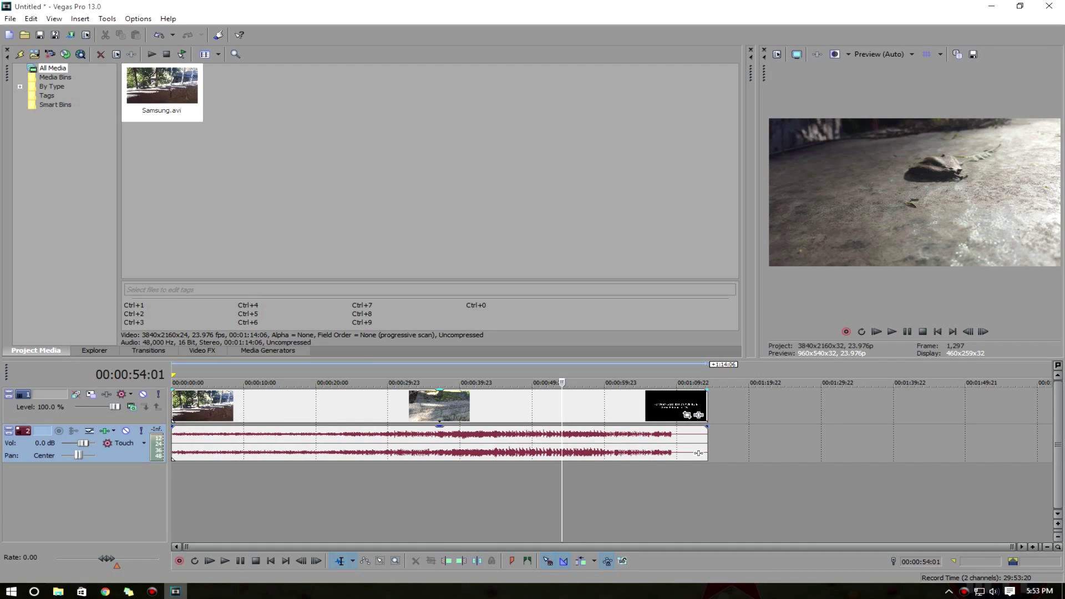
drag(562, 382, 707, 383)
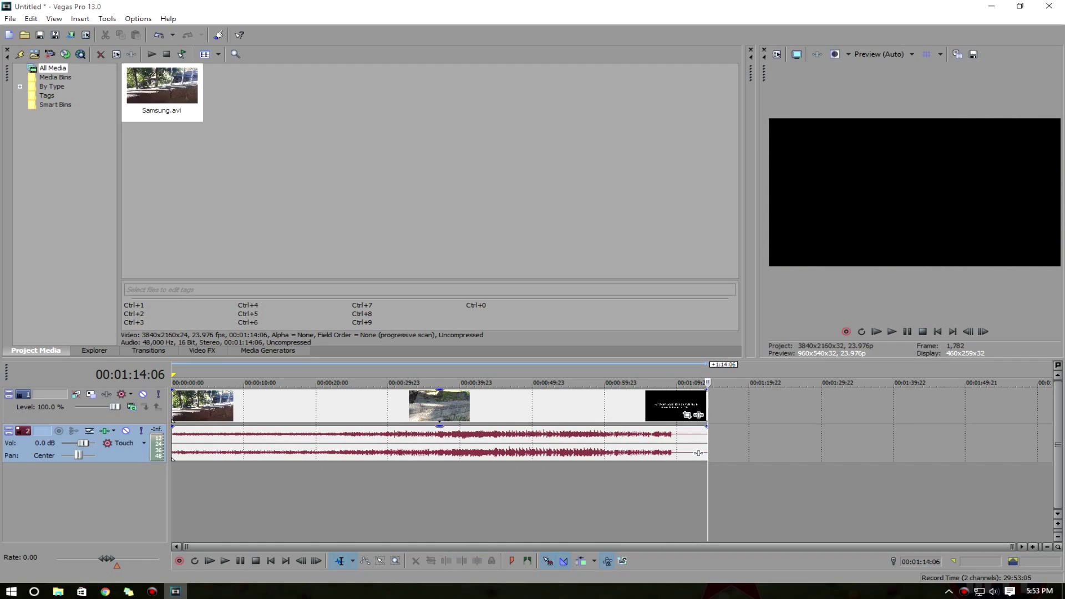
click(698, 453)
drag(694, 383, 522, 383)
click(663, 382)
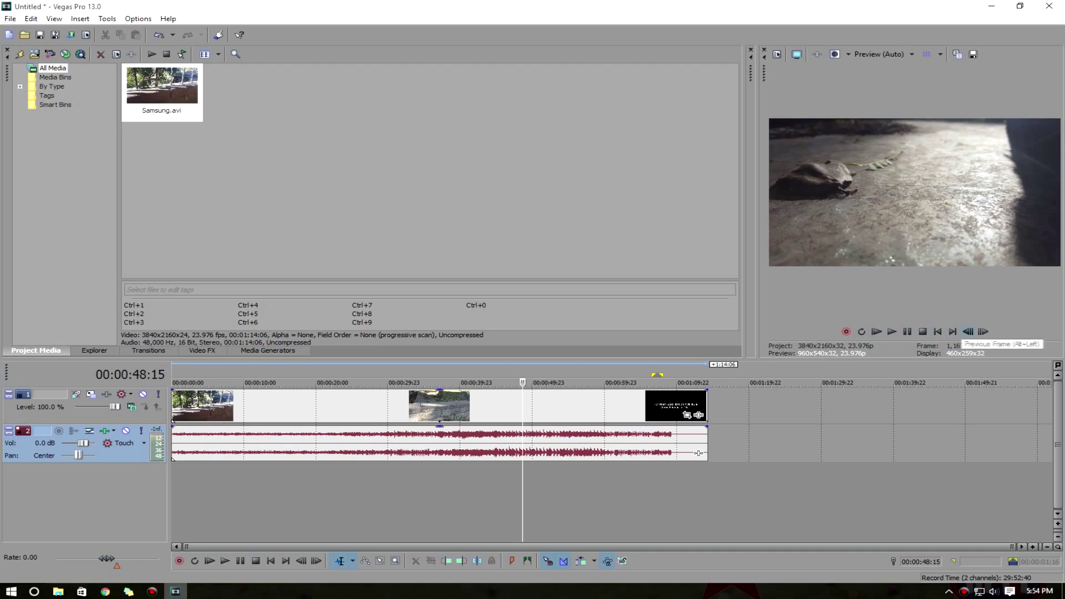
Advance the playhead frame by frame to 00:00:49:15 and mark a time range from about 00:00:49:12 to 00:00:58:04.
click(983, 332)
double_click(983, 331)
triple_click(983, 332)
double_click(983, 332)
triple_click(982, 332)
triple_click(983, 332)
triple_click(983, 332)
triple_click(983, 331)
triple_click(982, 332)
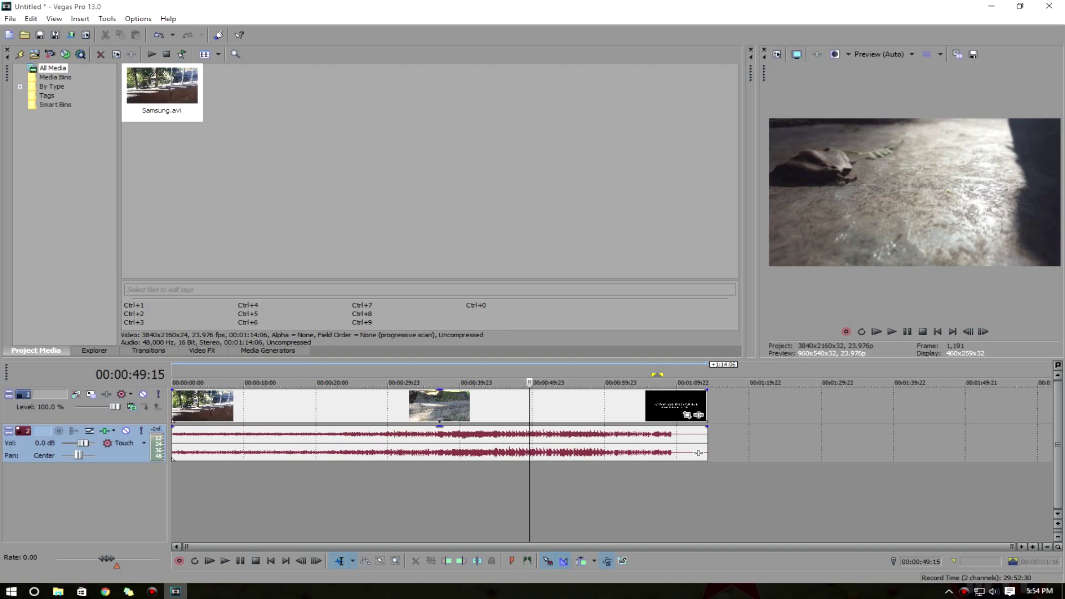
click(525, 488)
drag(529, 488, 591, 488)
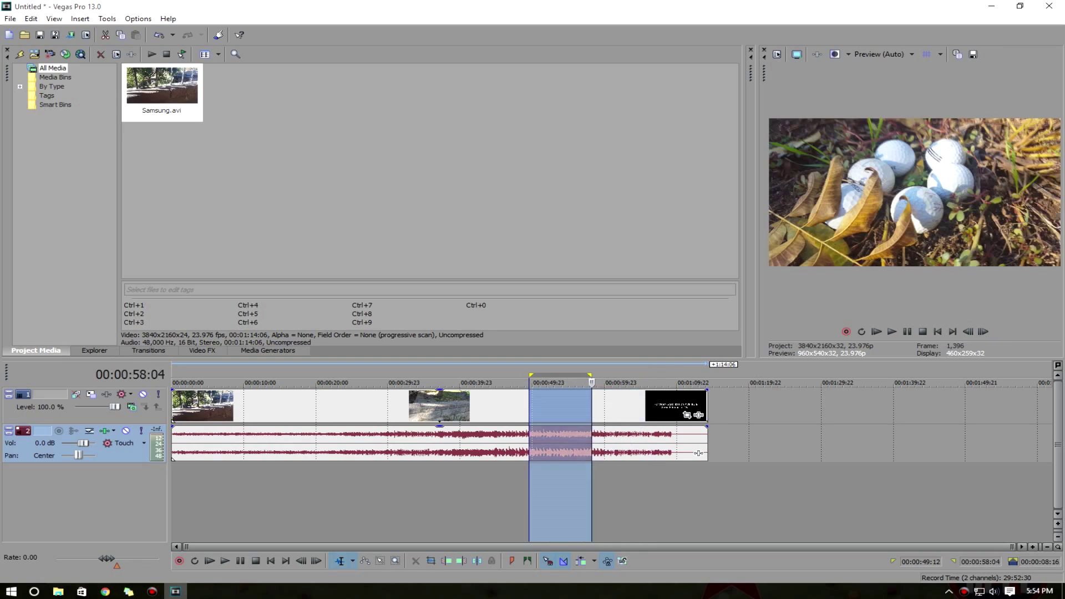
Preview frames near the clip's end, and scrub back to the timeline's start and on to about 00:00:06:06.
click(591, 488)
click(644, 488)
click(668, 488)
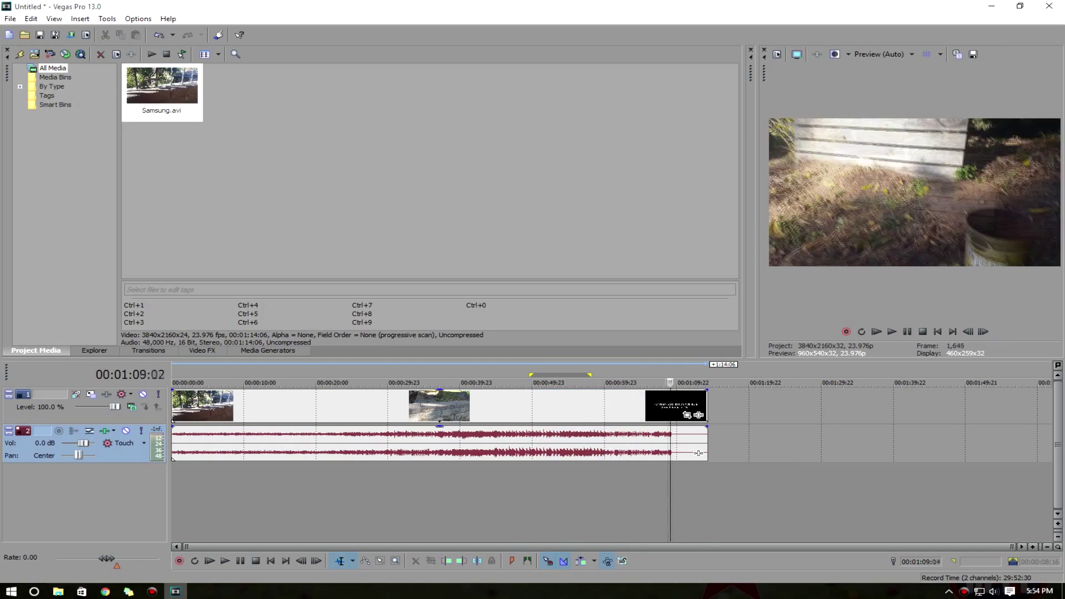
click(682, 488)
click(708, 488)
click(688, 488)
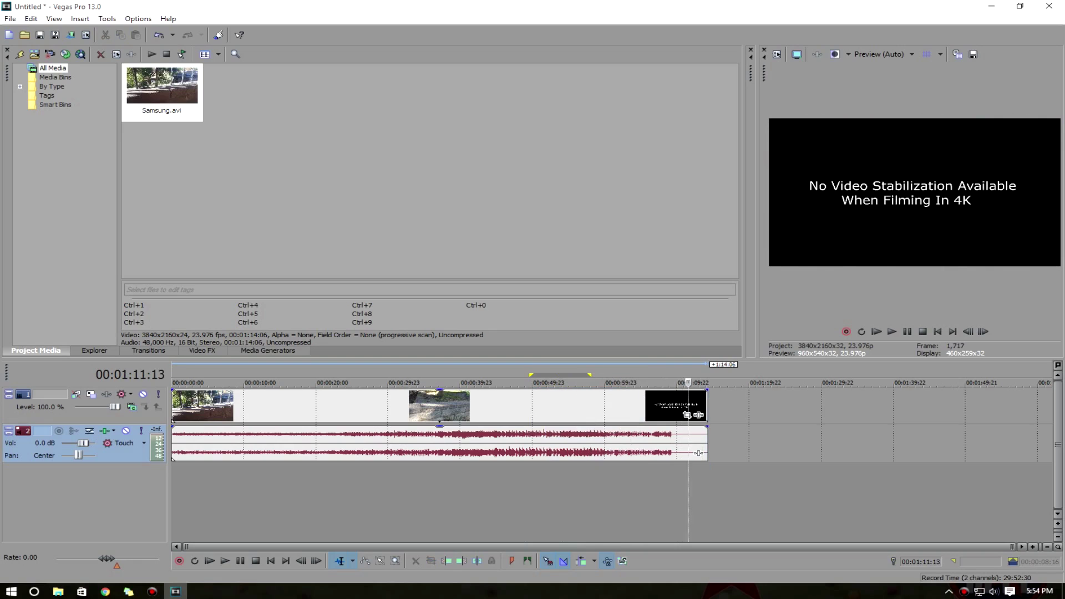
drag(688, 383, 173, 382)
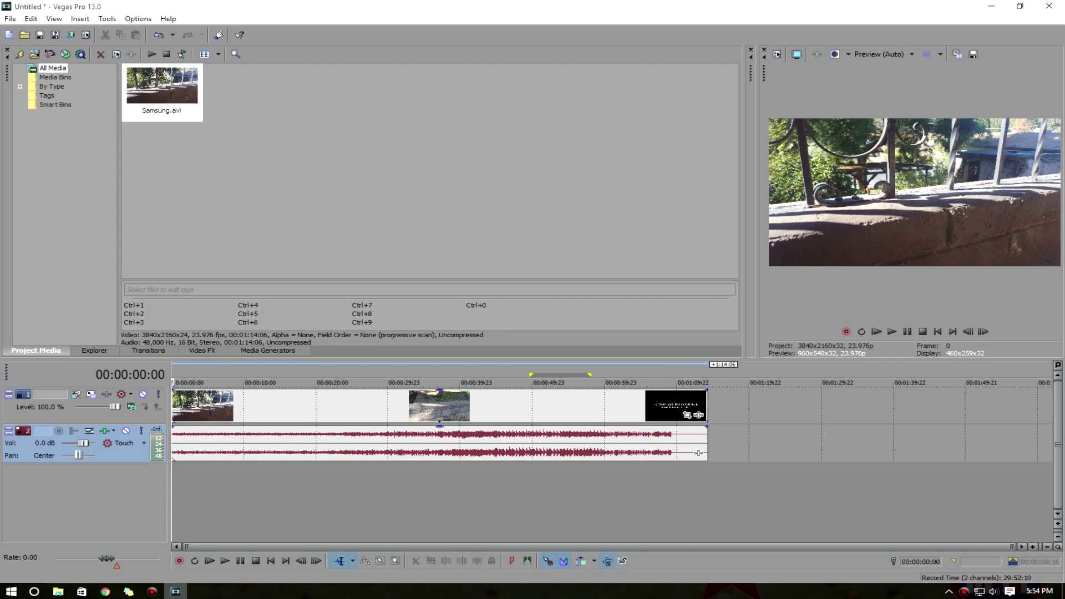
drag(173, 382, 216, 383)
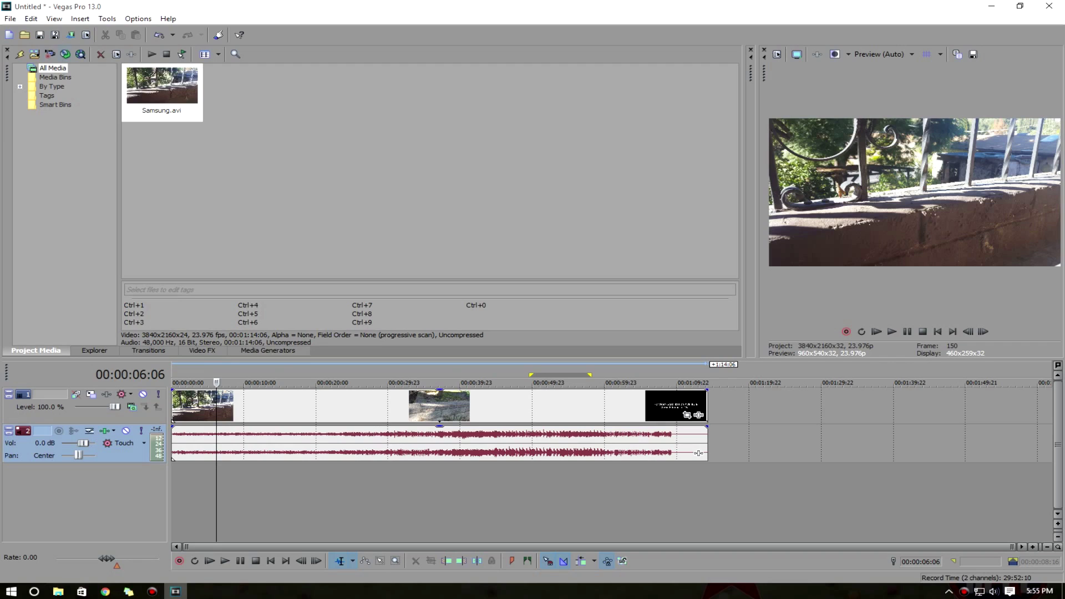
Open Ahrix - Nova.mp3 from the Desktop folder onto the audio track at about 00:00:28:08.
click(376, 443)
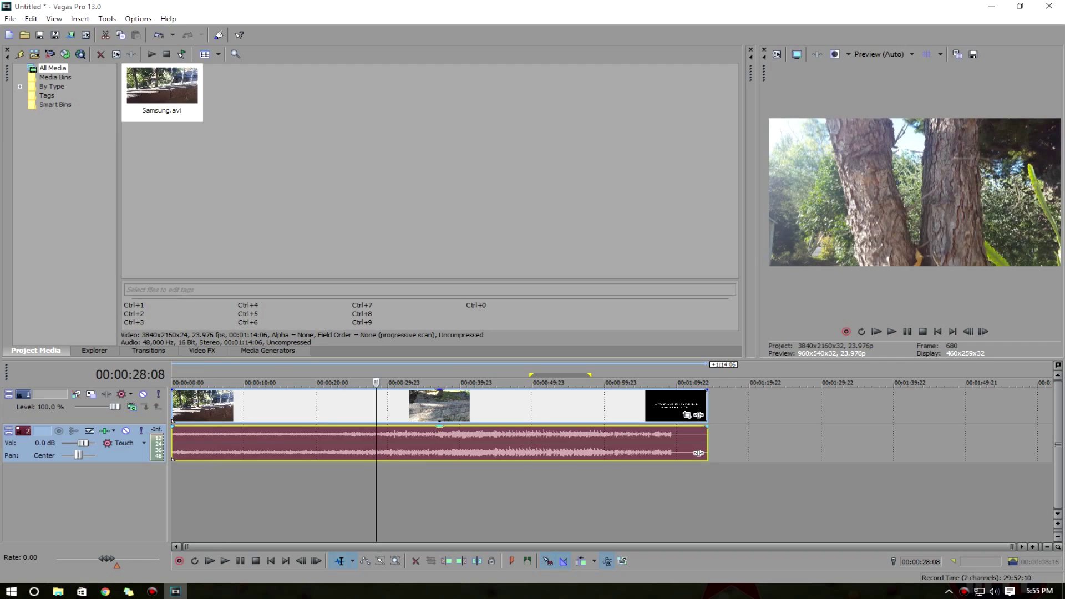
click(30, 19)
mouse_move(10, 19)
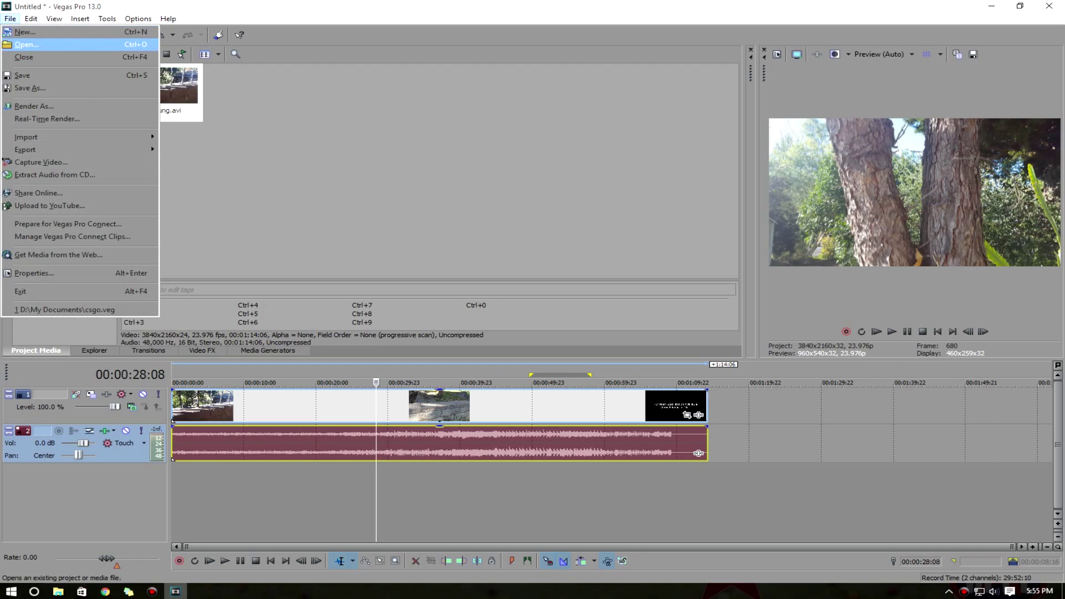
click(26, 44)
click(511, 234)
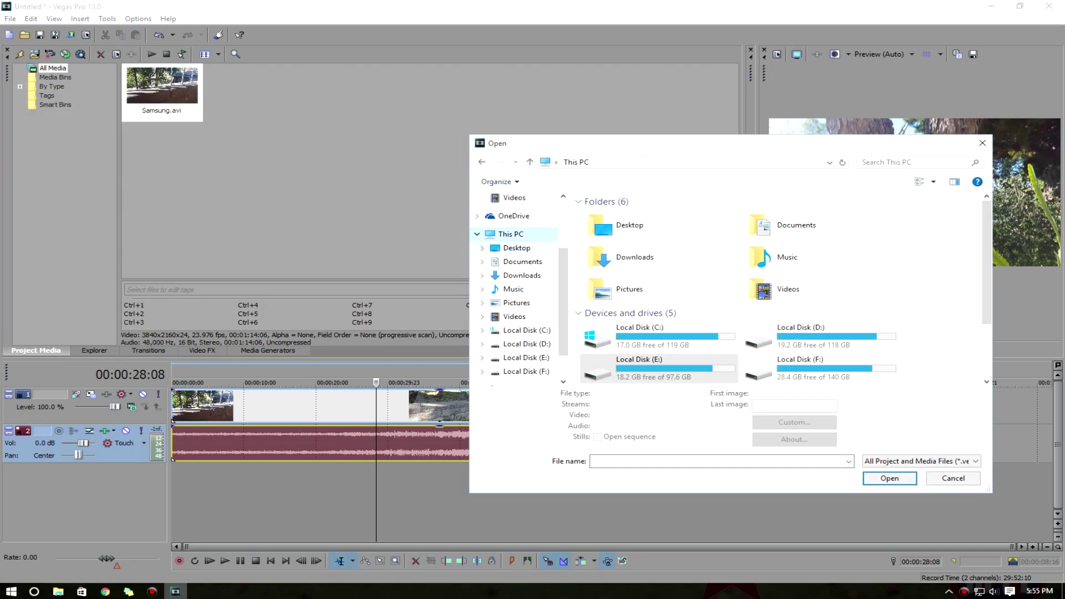
click(517, 248)
scroll(692, 300, down, 9)
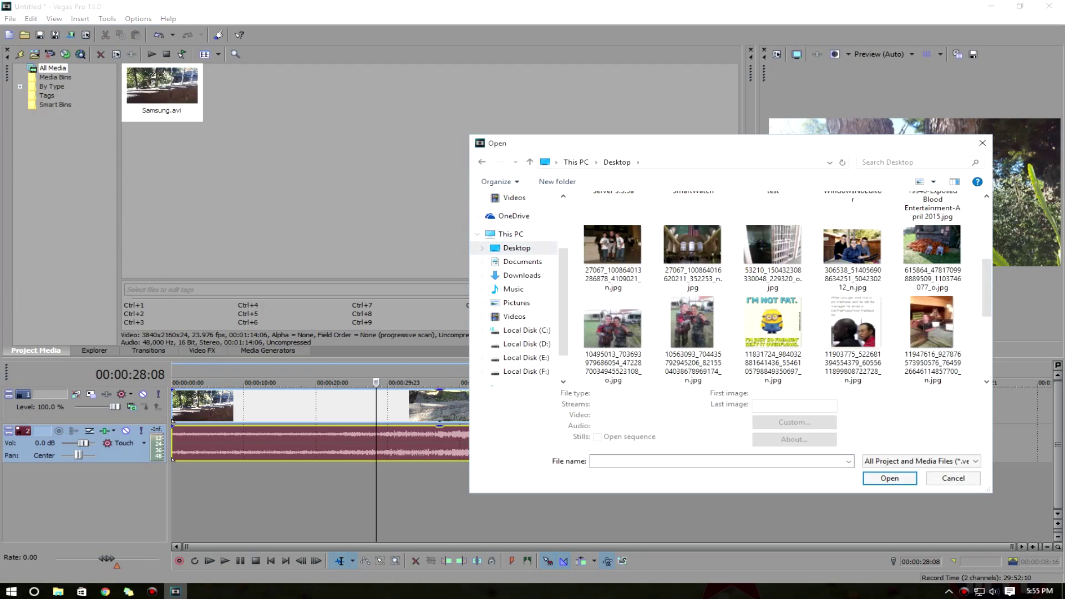
scroll(692, 333, down, 3)
scroll(772, 310, up, 1)
click(932, 225)
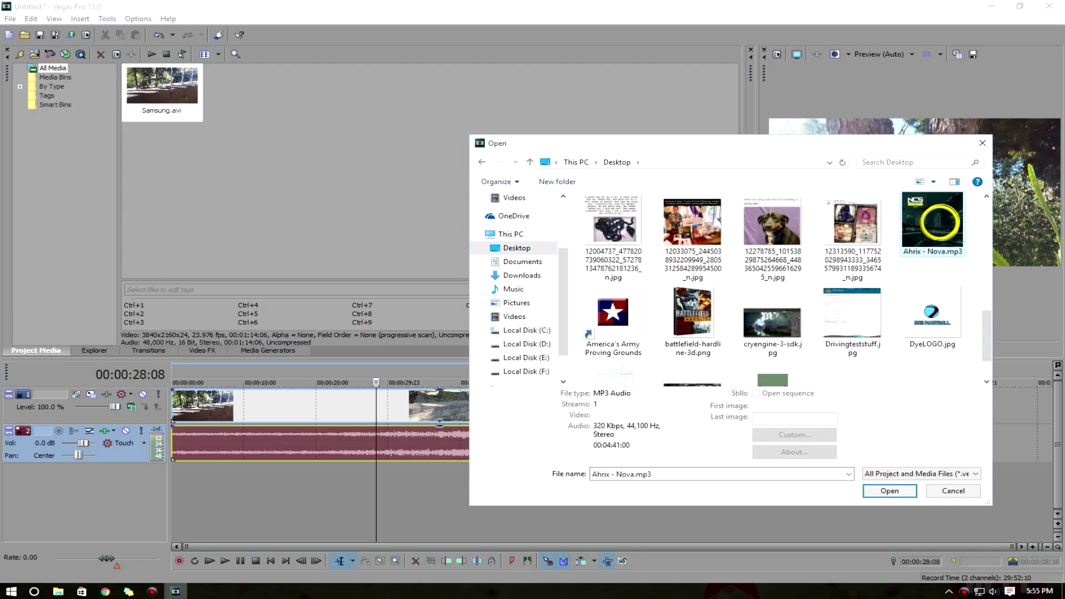
key(Return)
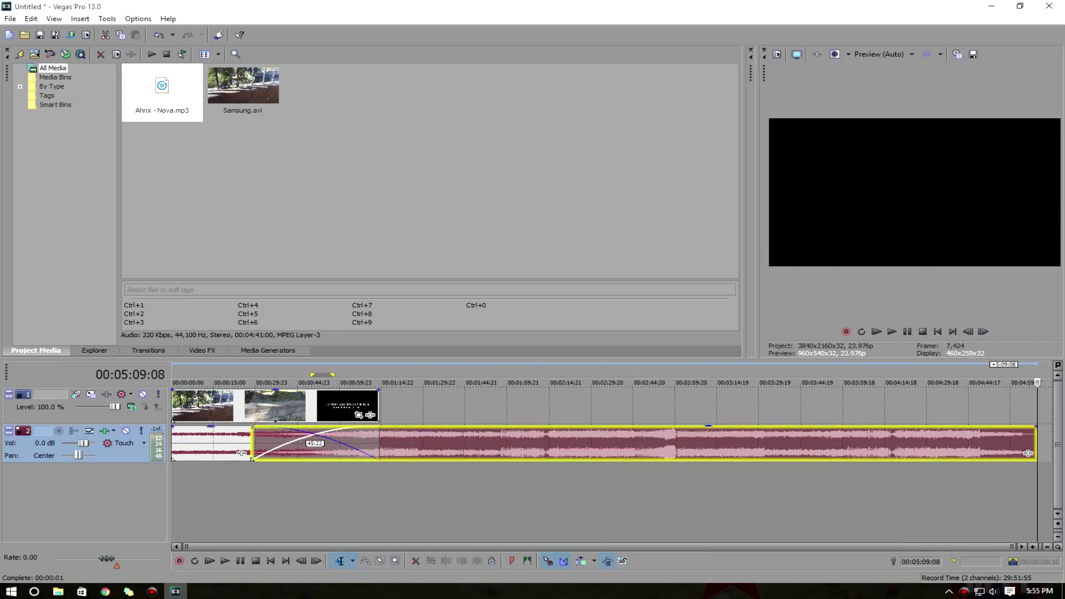
Shift the Ahrix - Nova.mp3 event back to the timeline's start, and delete it from the audio track.
drag(1028, 453, 949, 453)
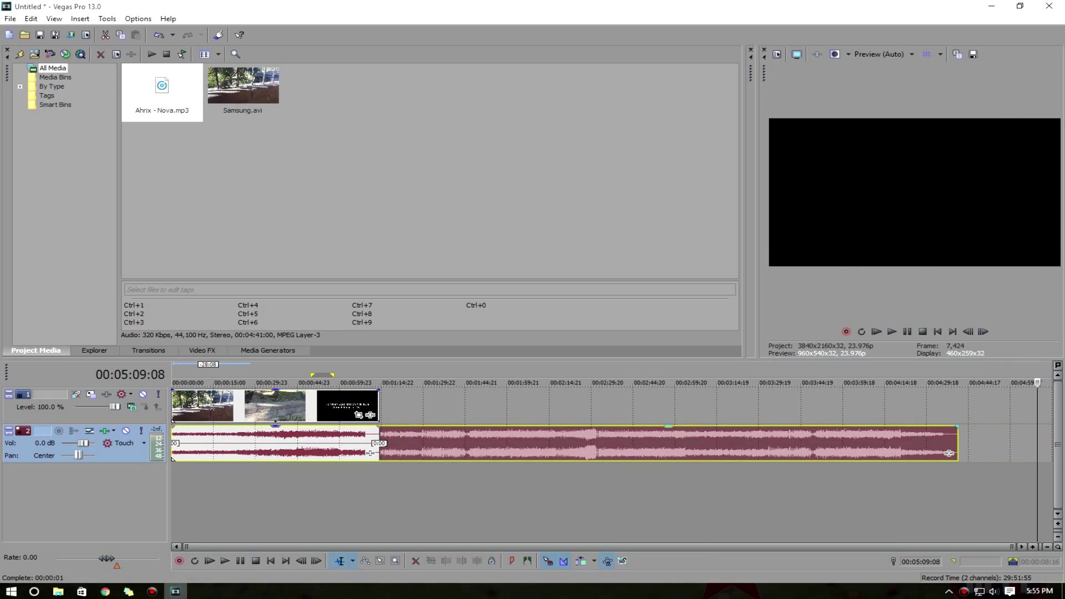
click(691, 446)
scroll(691, 446, up, 1)
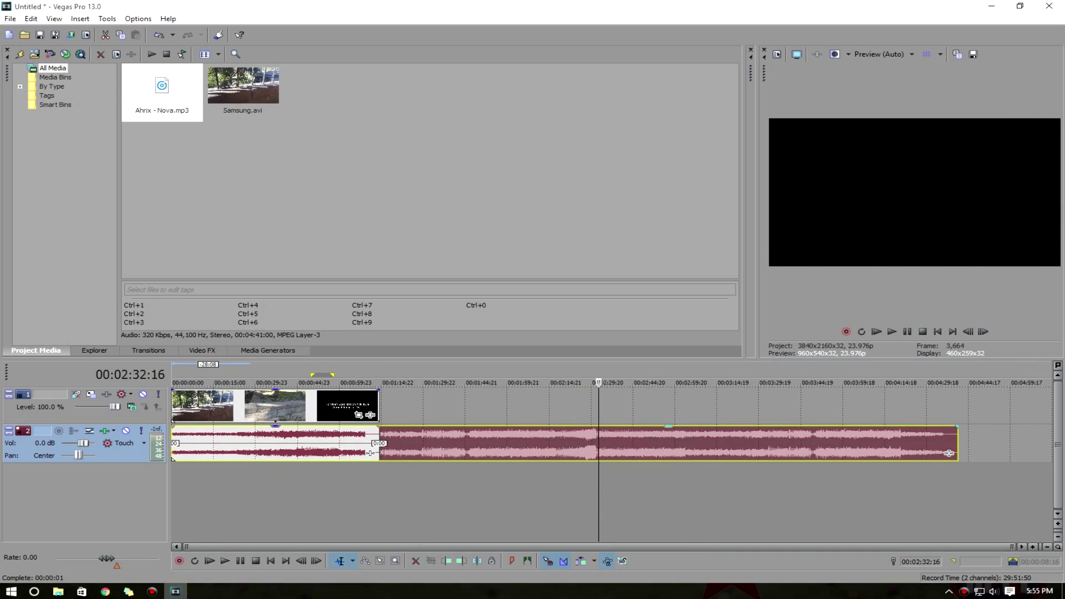
right_click(948, 453)
click(915, 203)
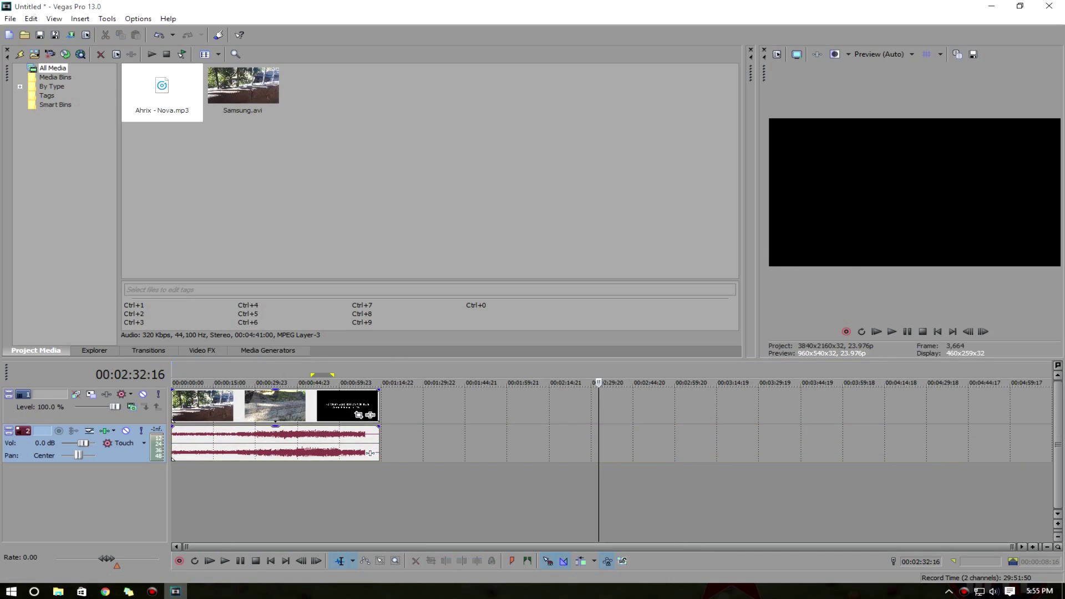
Zoom the timeline in and out at several levels and bring the Samsung.avi clip's start back into view.
scroll(370, 453, up, 3)
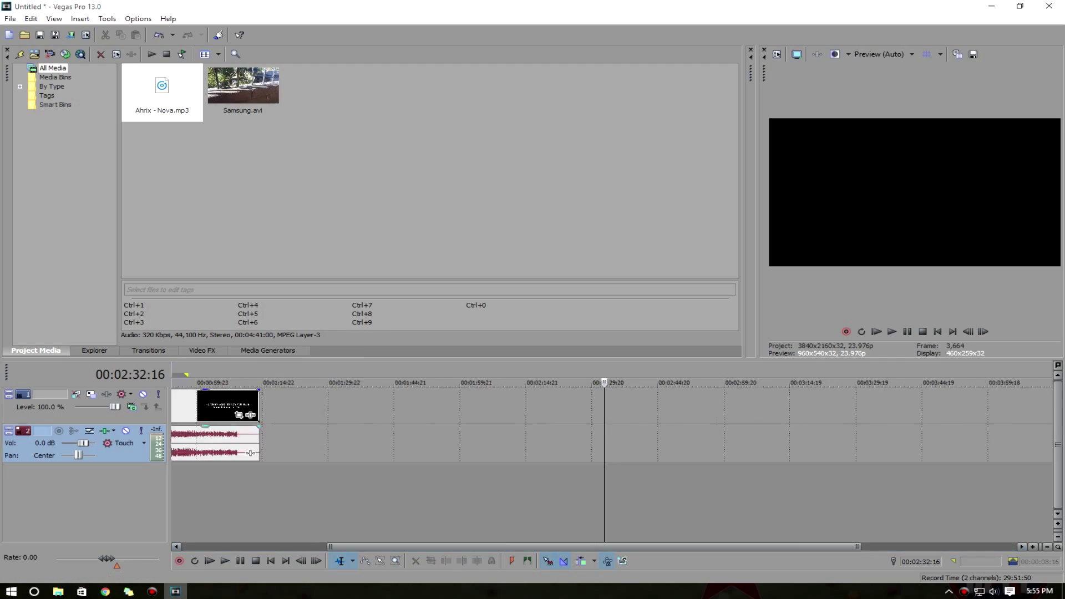
scroll(370, 453, down, 2)
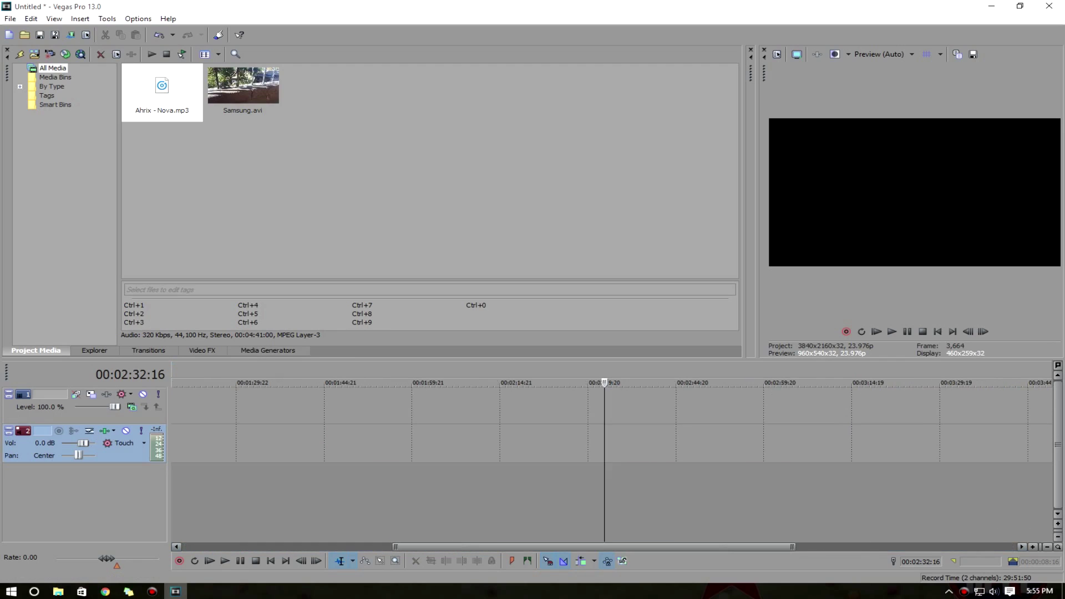
scroll(597, 452, left, 6)
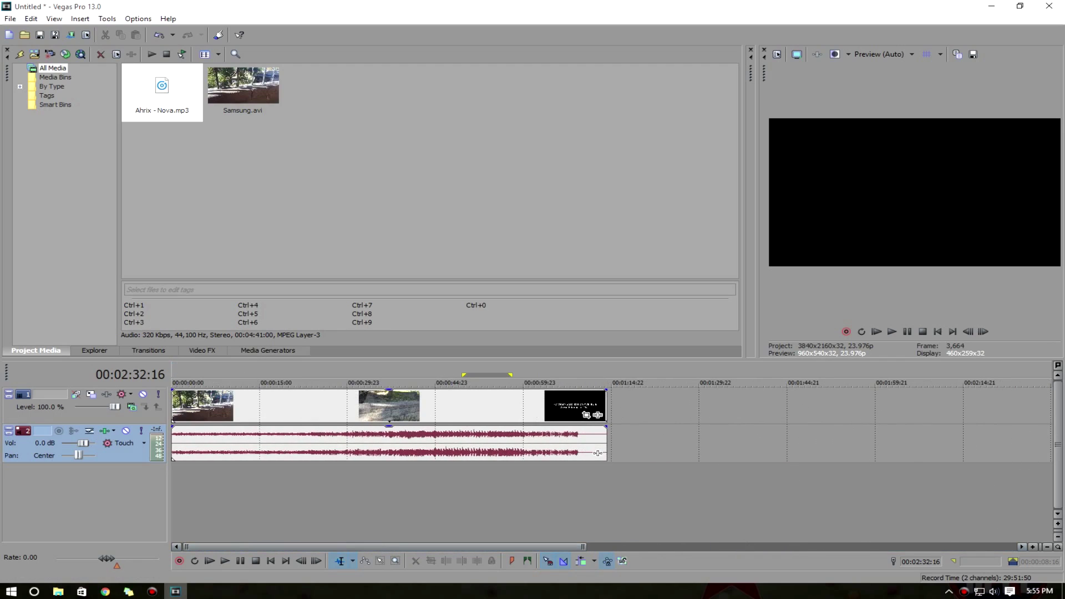
scroll(610, 460, up, 1)
scroll(610, 461, down, 3)
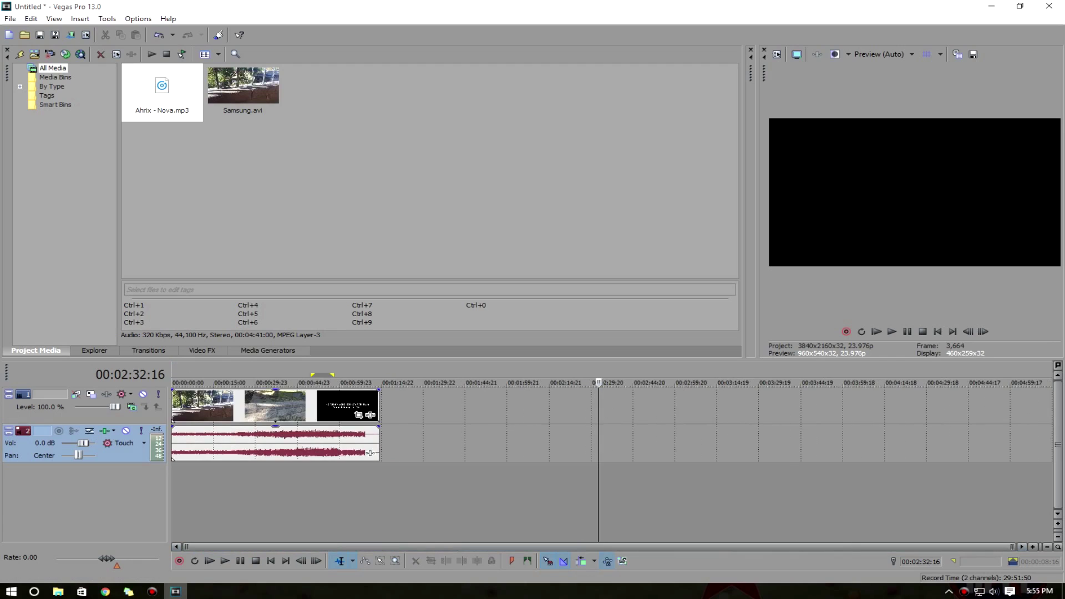
scroll(370, 453, up, 6)
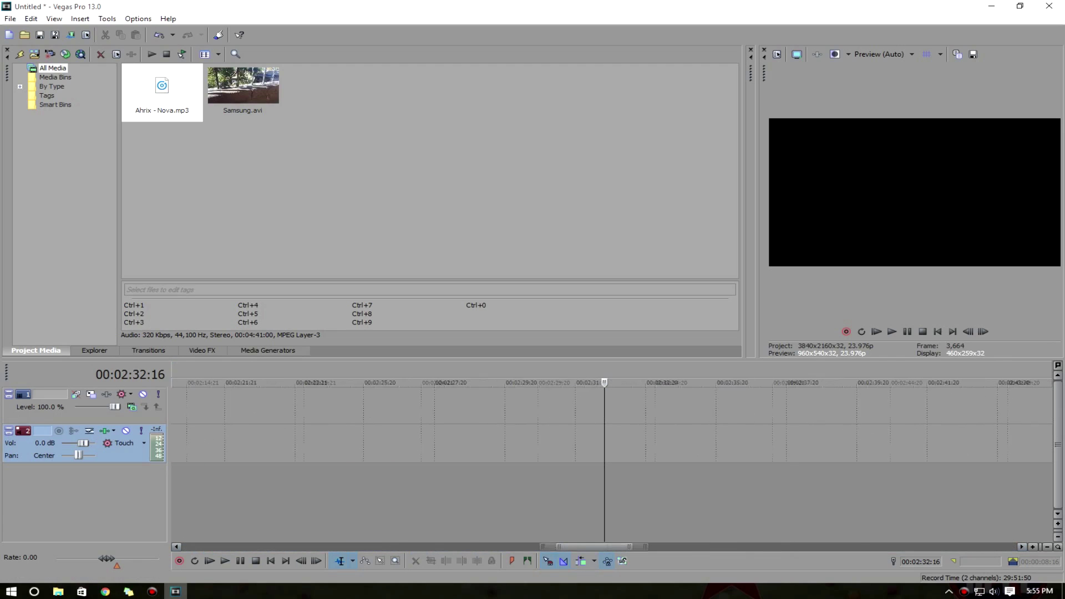
scroll(370, 454, down, 6)
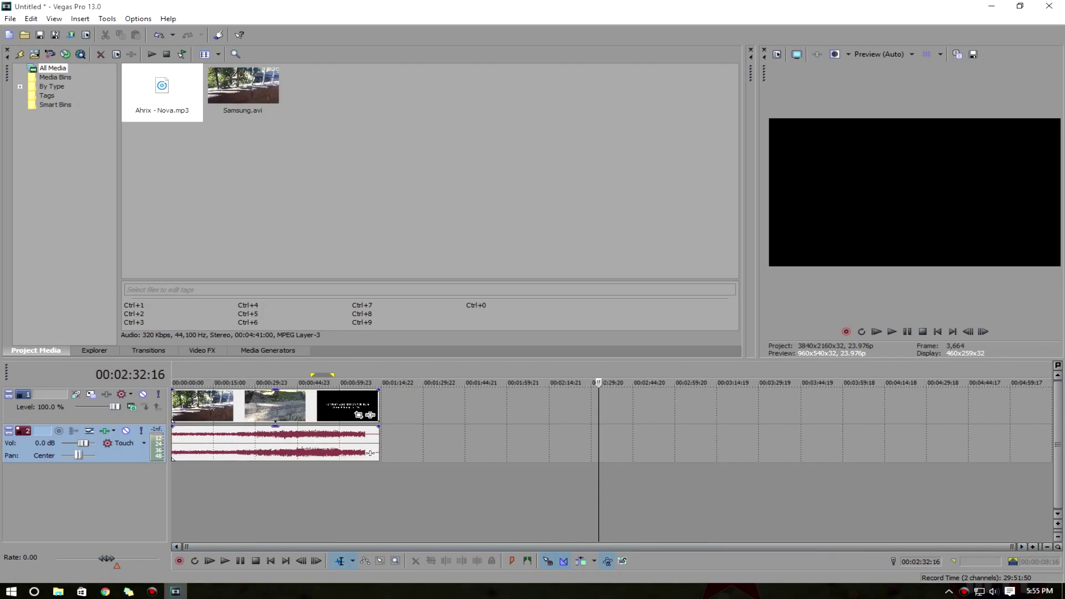
scroll(370, 453, up, 1)
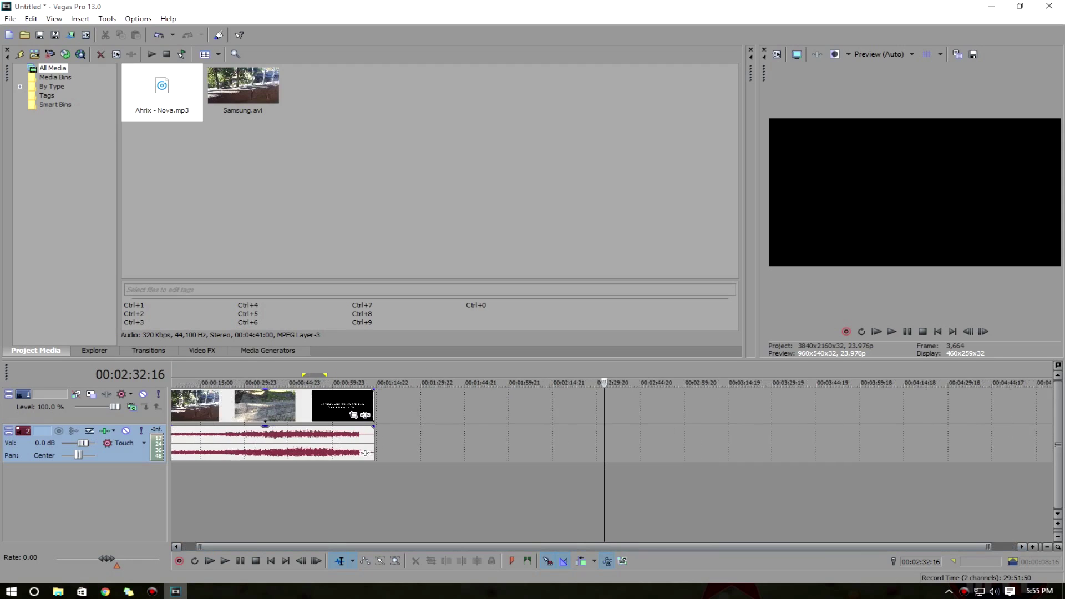
scroll(365, 453, up, 4)
drag(286, 547, 254, 547)
scroll(611, 465, down, 2)
drag(593, 547, 319, 546)
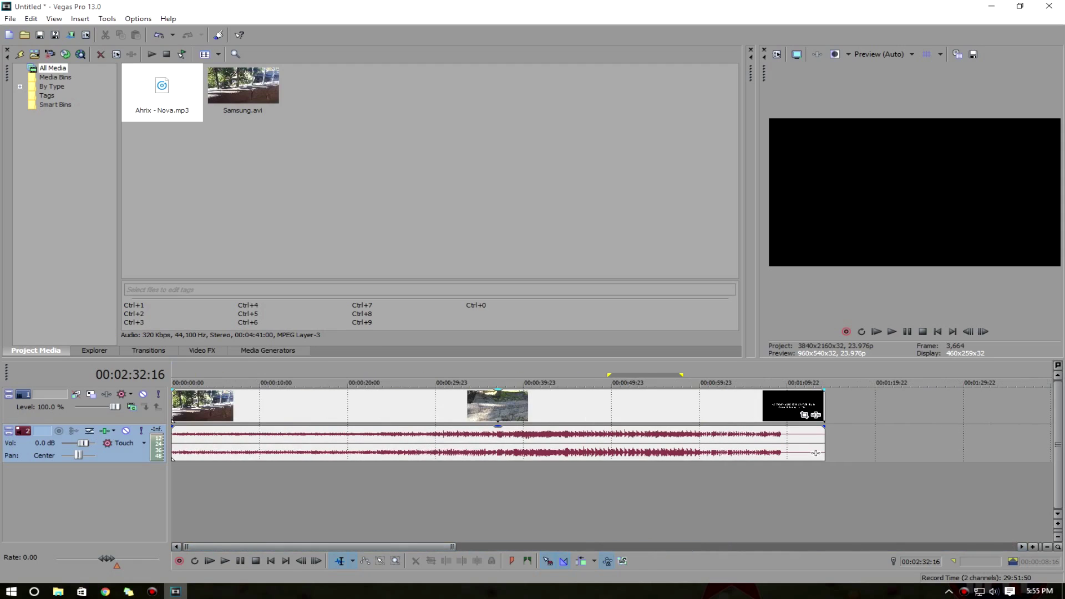
Add Ahrix - Nova.mp3 from the project media to a new audio track below the clip's audio, starting at the timeline's beginning.
click(333, 166)
click(243, 89)
click(162, 89)
click(243, 89)
click(162, 88)
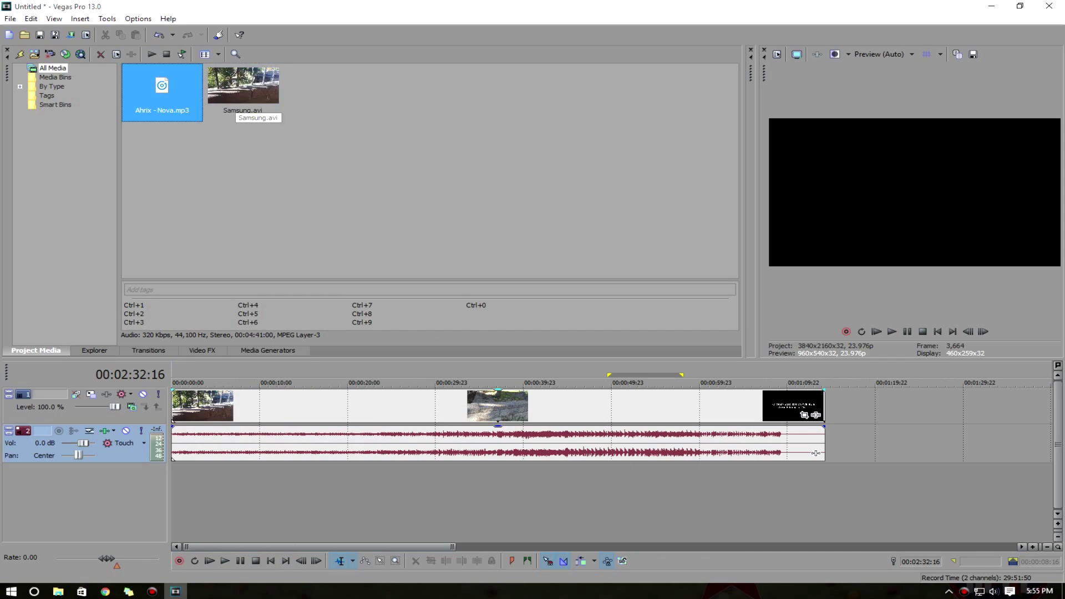
click(236, 100)
click(156, 87)
drag(155, 87, 177, 483)
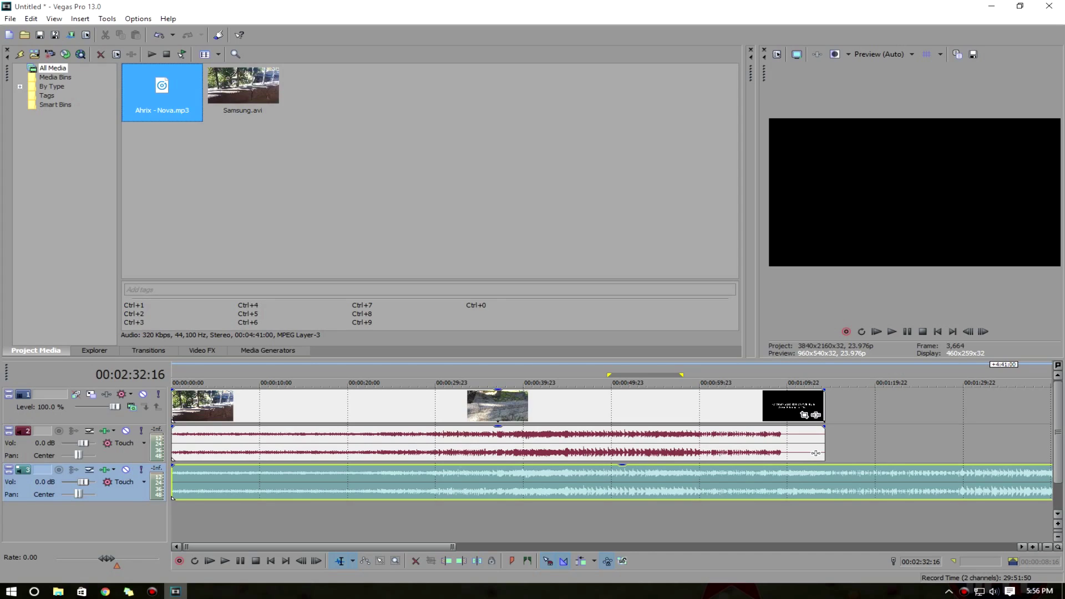
Set the music track's volume to 0.1 dB and lower the video clip's audio track to -33.4 dB.
drag(83, 482, 83, 482)
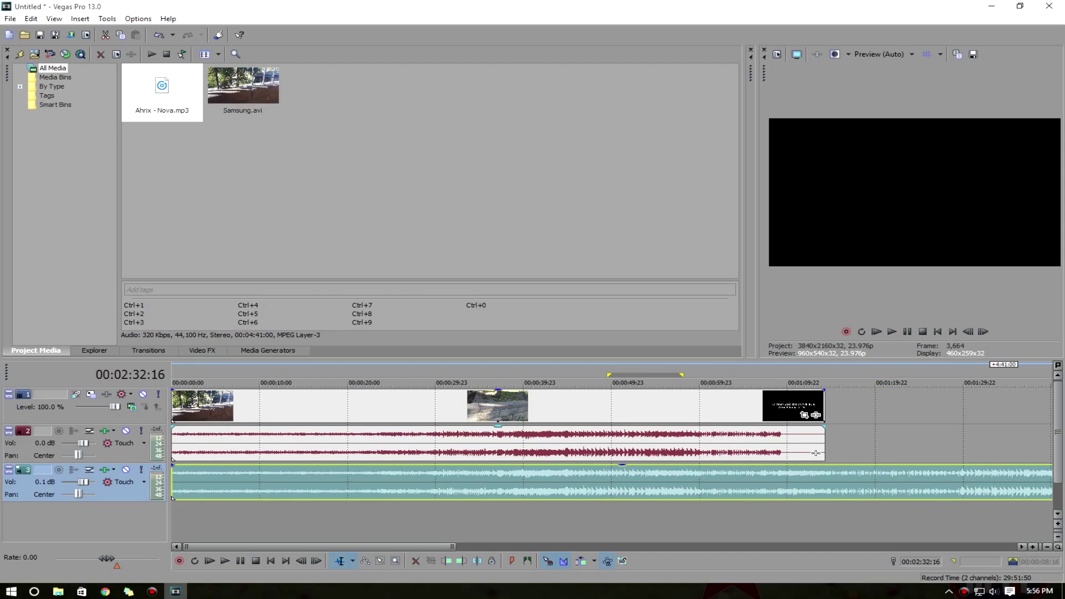
click(519, 444)
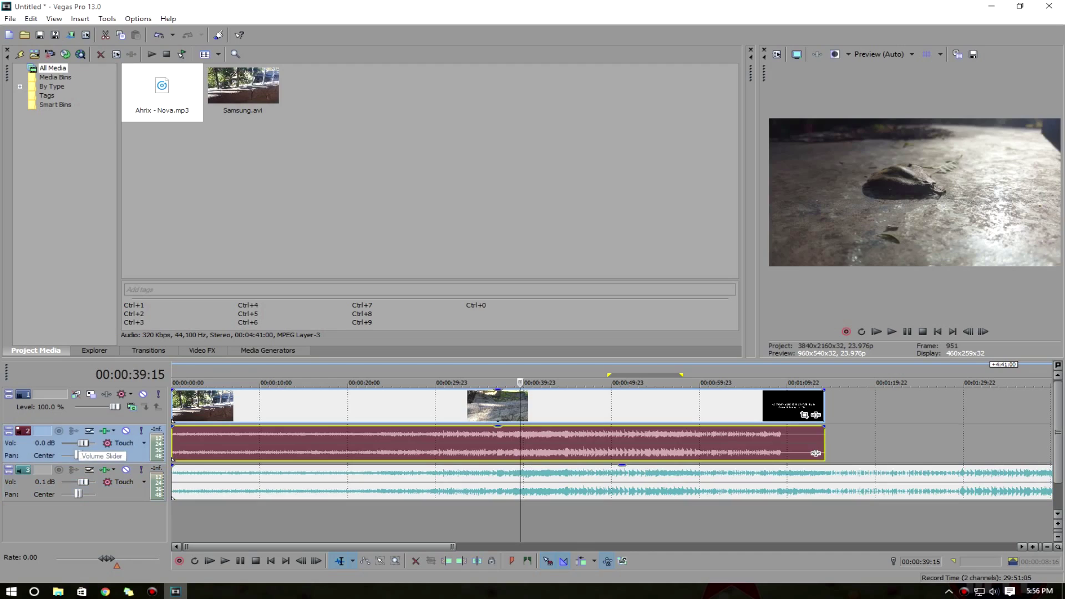
drag(84, 443, 64, 443)
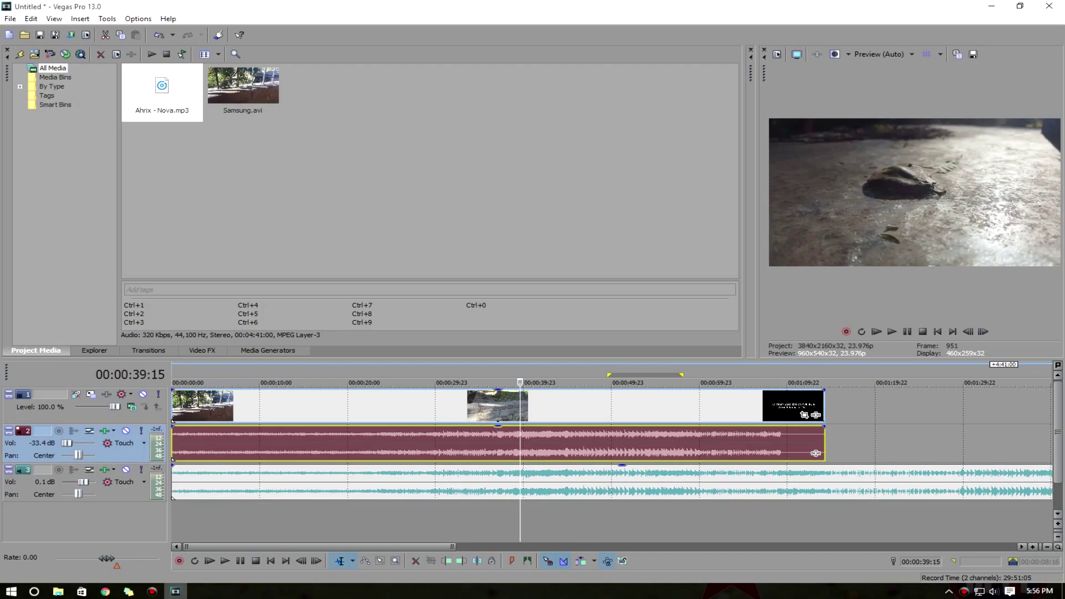
Select the music event at 00:00:33:01 and play the mixed audio from there, pausing at about 00:00:35:05.
click(408, 520)
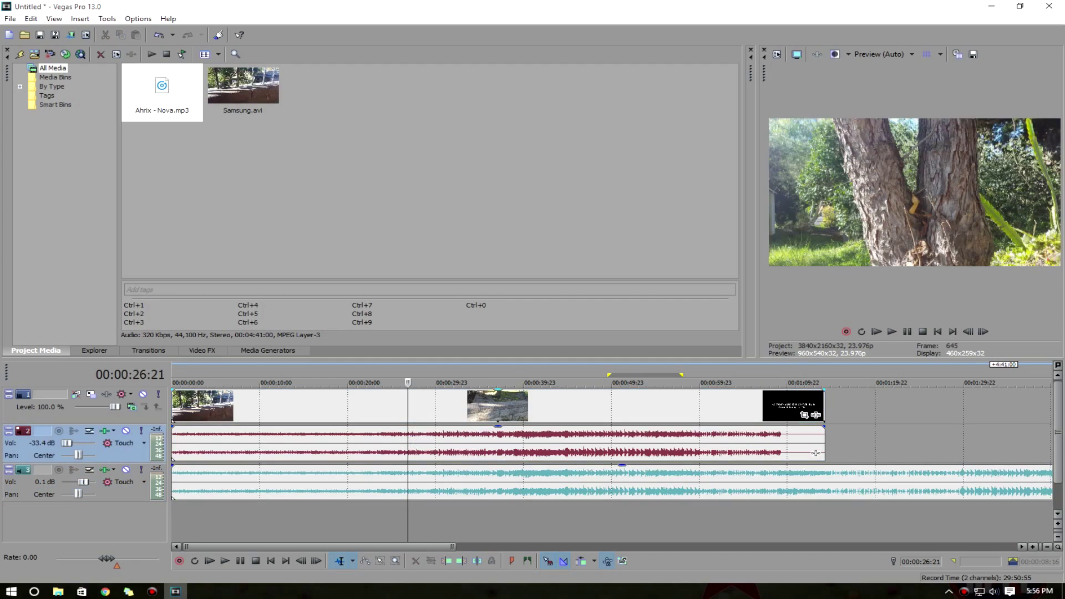
click(441, 406)
click(443, 443)
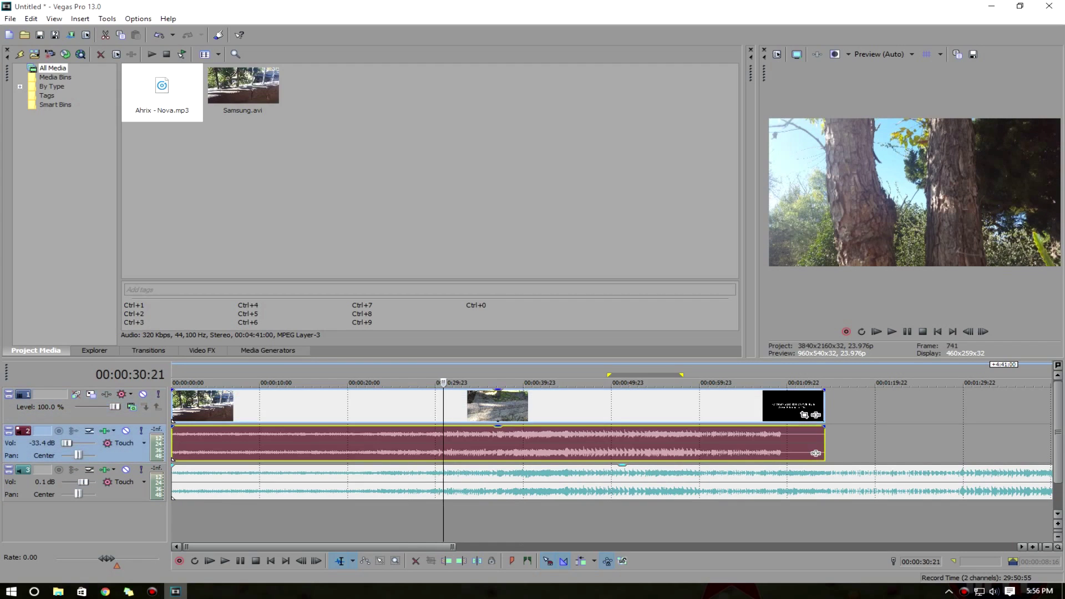
click(463, 483)
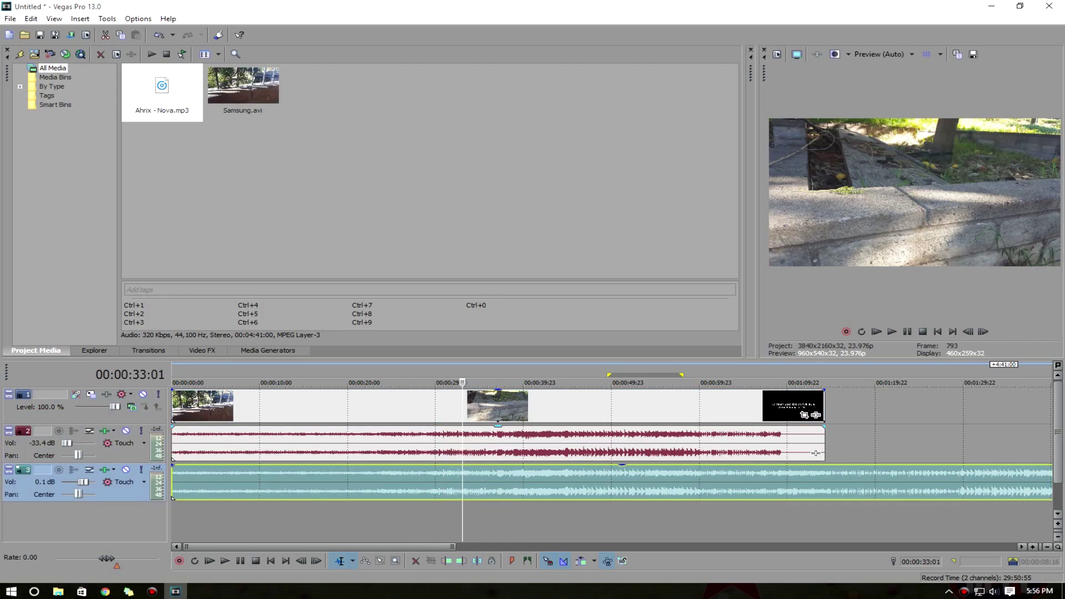
click(891, 331)
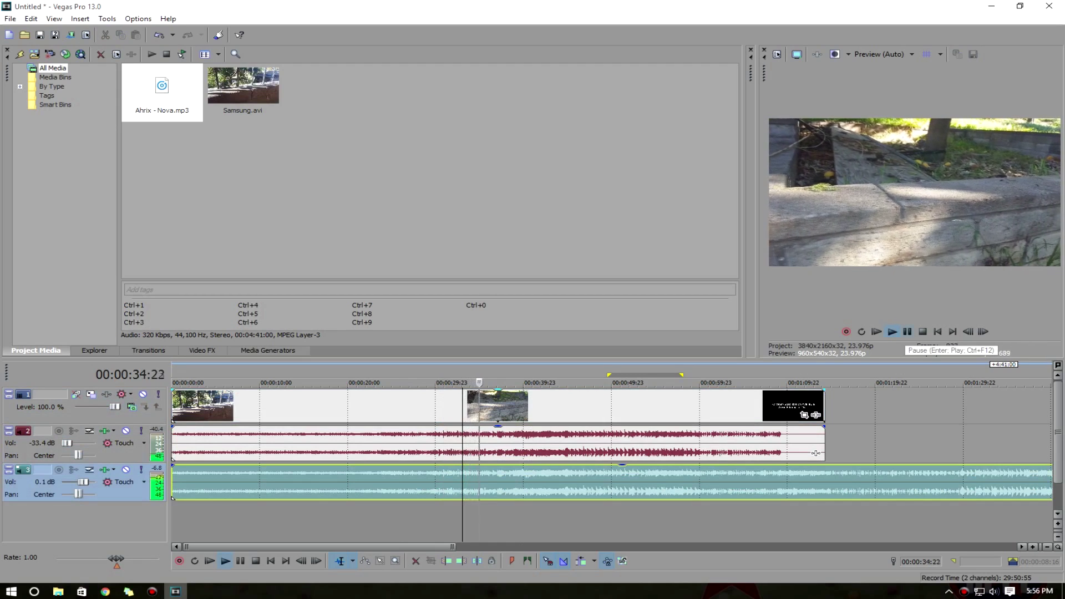
click(907, 331)
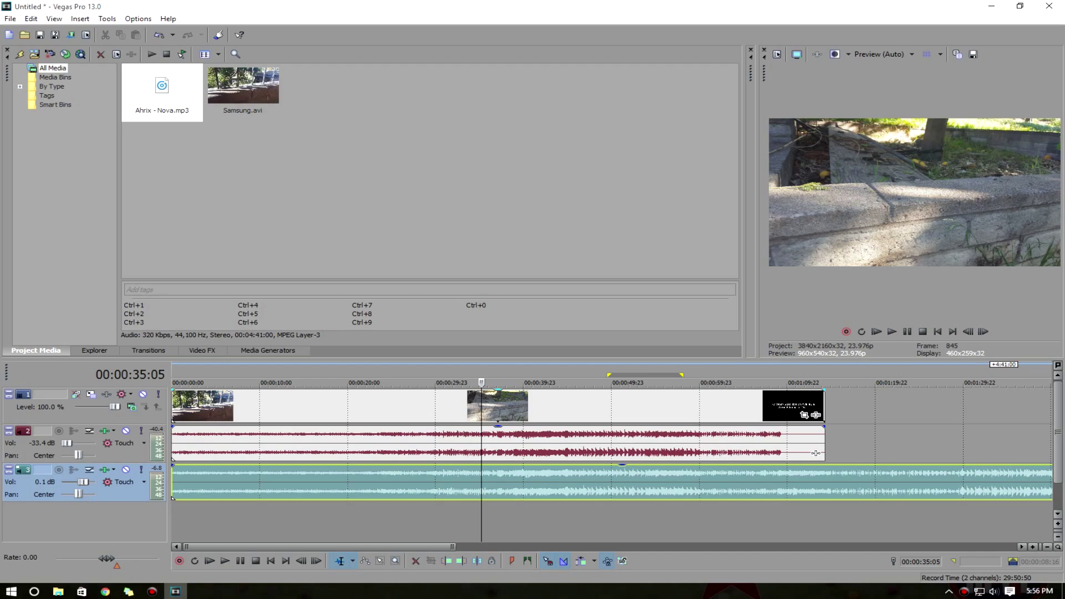
Scrub the playhead to 00:00:16:12 and insert a new video track above the clip.
drag(481, 383, 538, 382)
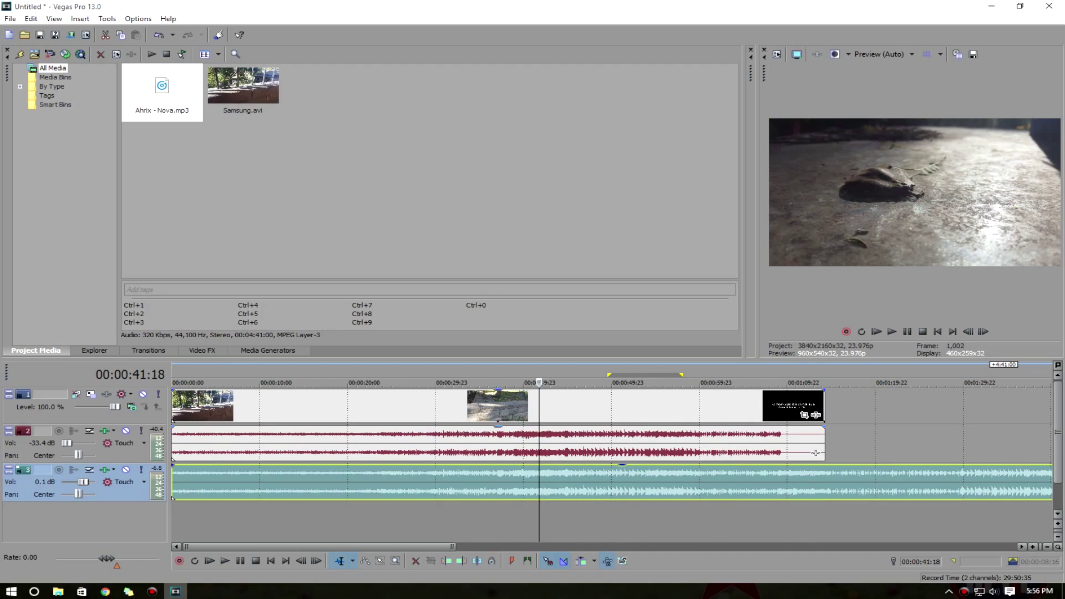
drag(538, 382, 316, 382)
right_click(317, 509)
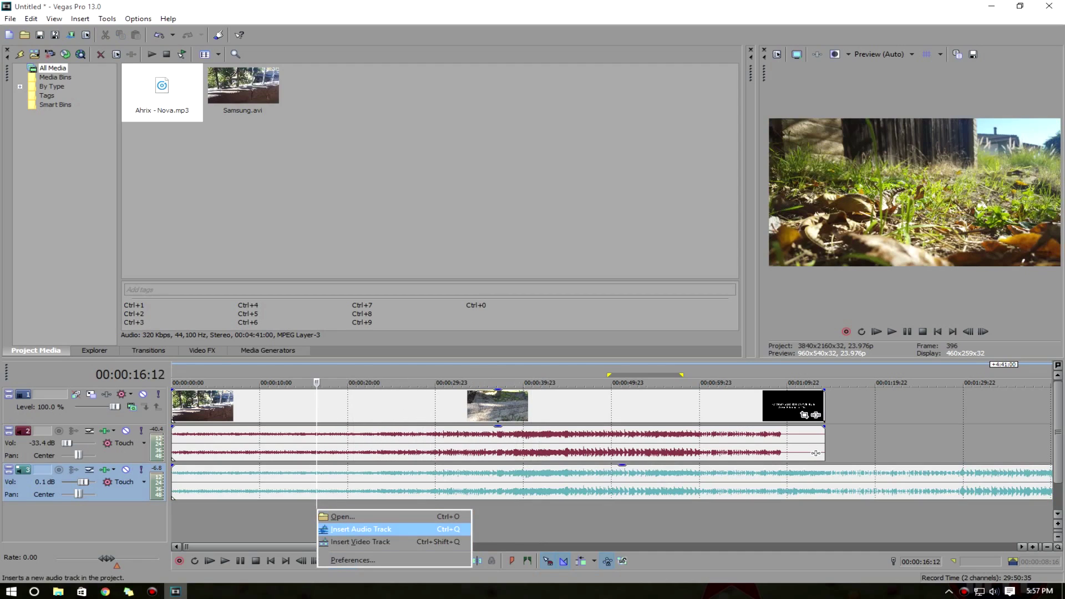
click(361, 542)
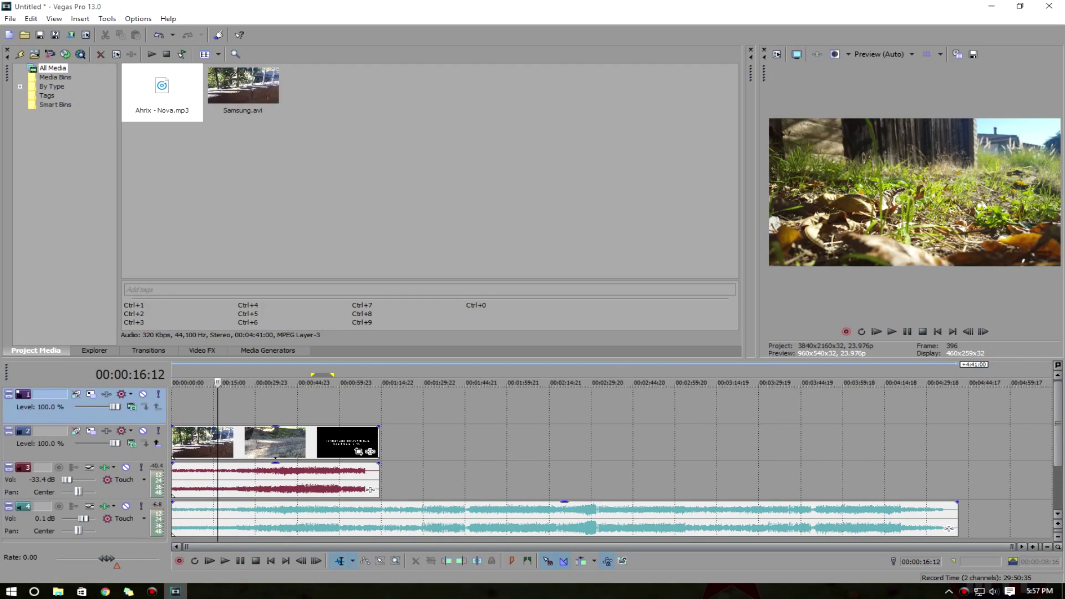
Insert text media on the new video track at 00:00:16:12 and move the sample title to location 0.48, 0.55 in the frame.
right_click(218, 398)
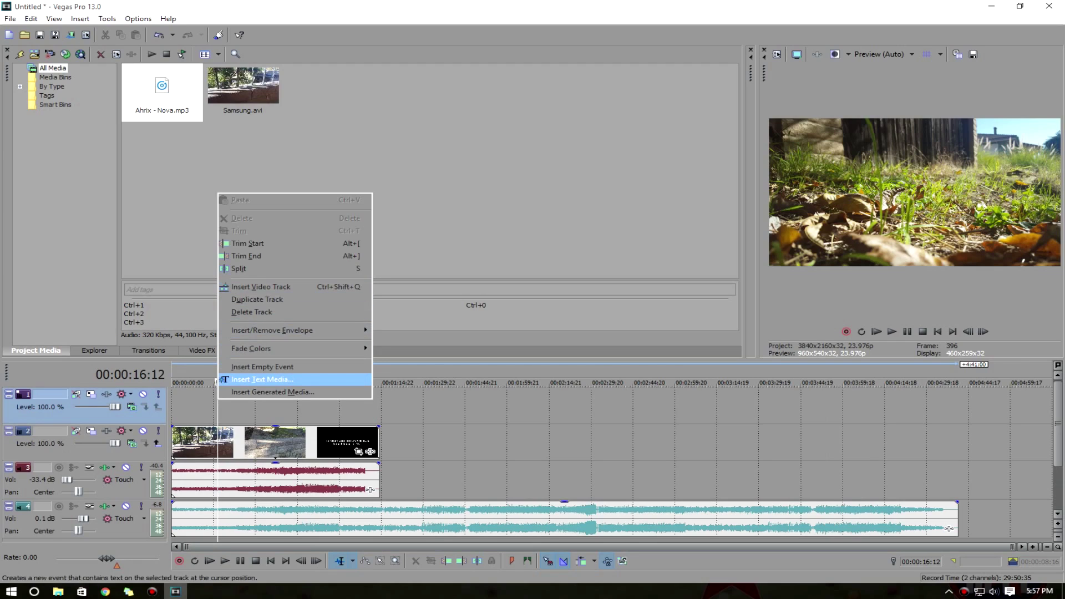
click(262, 380)
drag(222, 223, 573, 88)
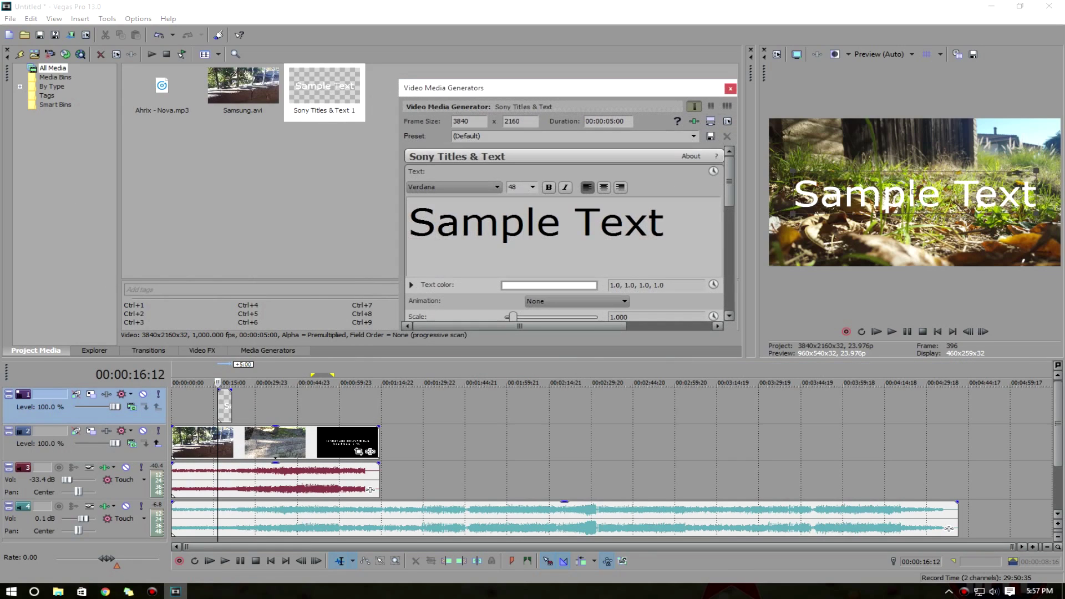
drag(871, 192, 906, 185)
Check the title's font choices and try centre and right alignment, returning the text to left alignment.
click(497, 188)
click(497, 188)
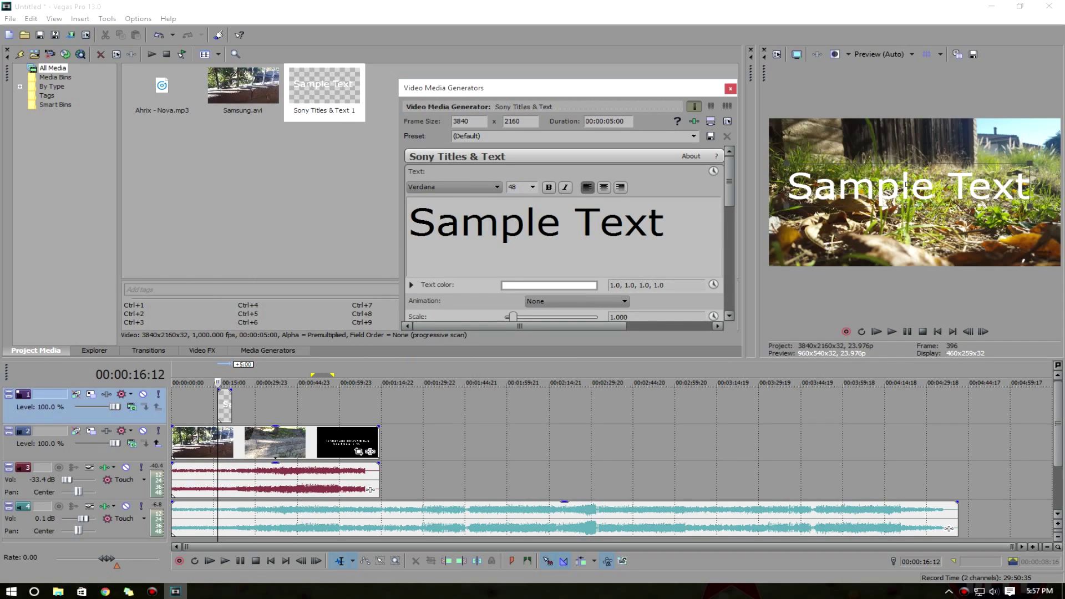
click(604, 187)
click(620, 188)
click(604, 187)
click(587, 188)
click(620, 187)
click(587, 187)
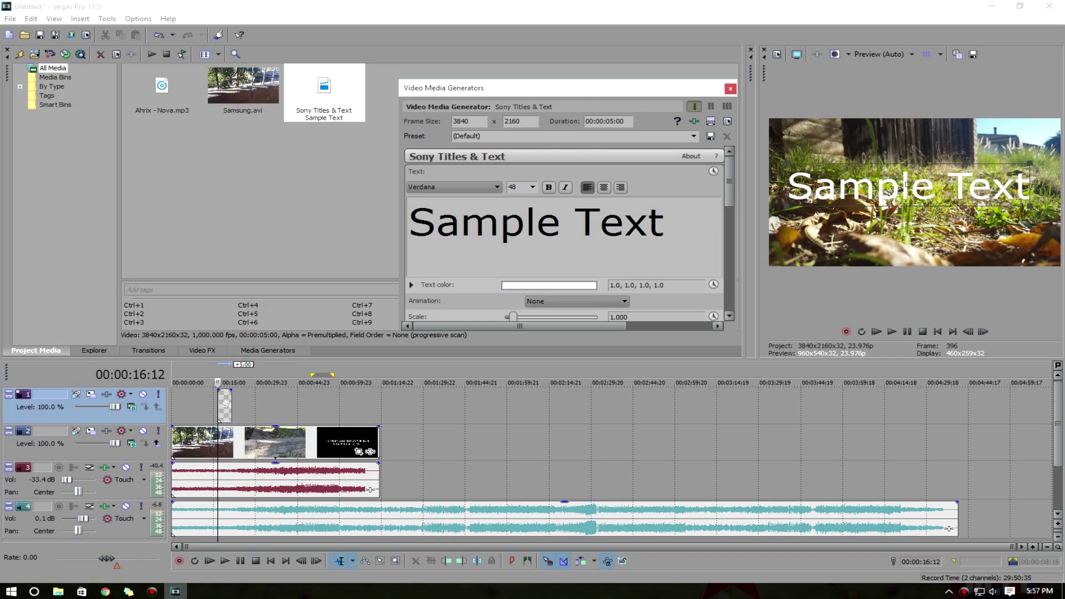
Examine the title's remaining settings, including the Outline section.
scroll(574, 282, down, 1)
scroll(563, 233, down, 1)
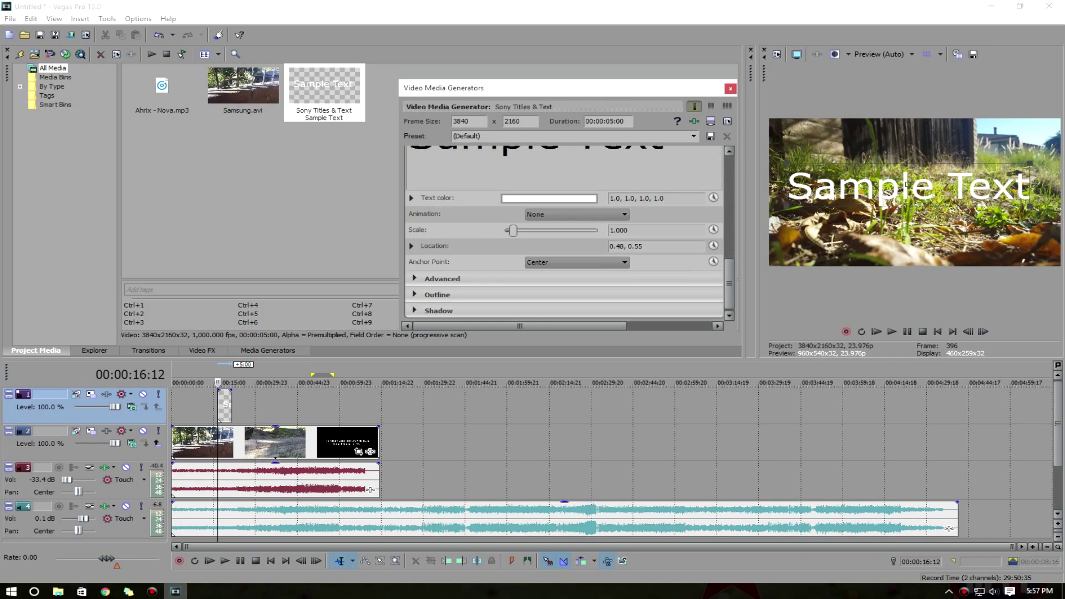
click(414, 294)
click(415, 294)
Replace the sample text with "Youtube!" and move the title slightly right and down in the frame.
scroll(563, 233, up, 3)
key(ctrl+a)
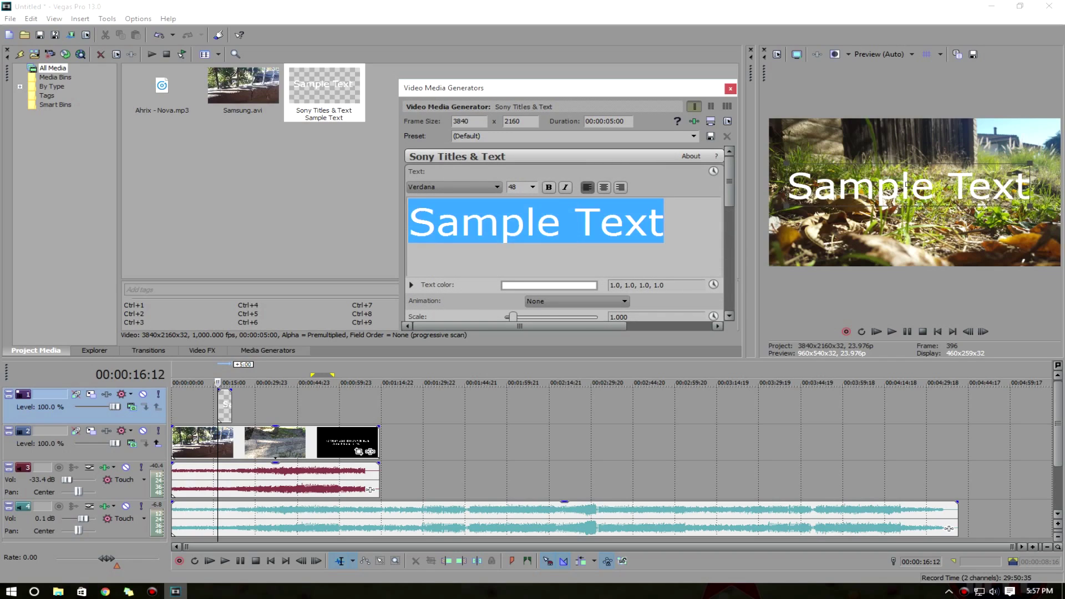
key(BackSpace)
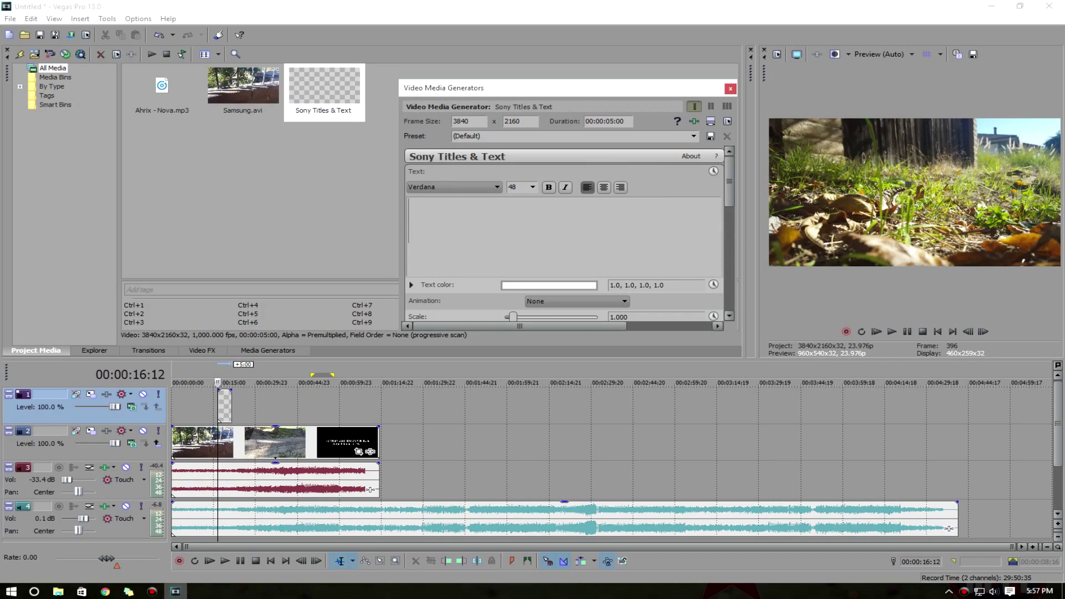
text(YHoutu)
key(BackSpace)
key(BackSpace)
key(BackSpace)
key(BackSpace)
key(BackSpace)
text(outube!)
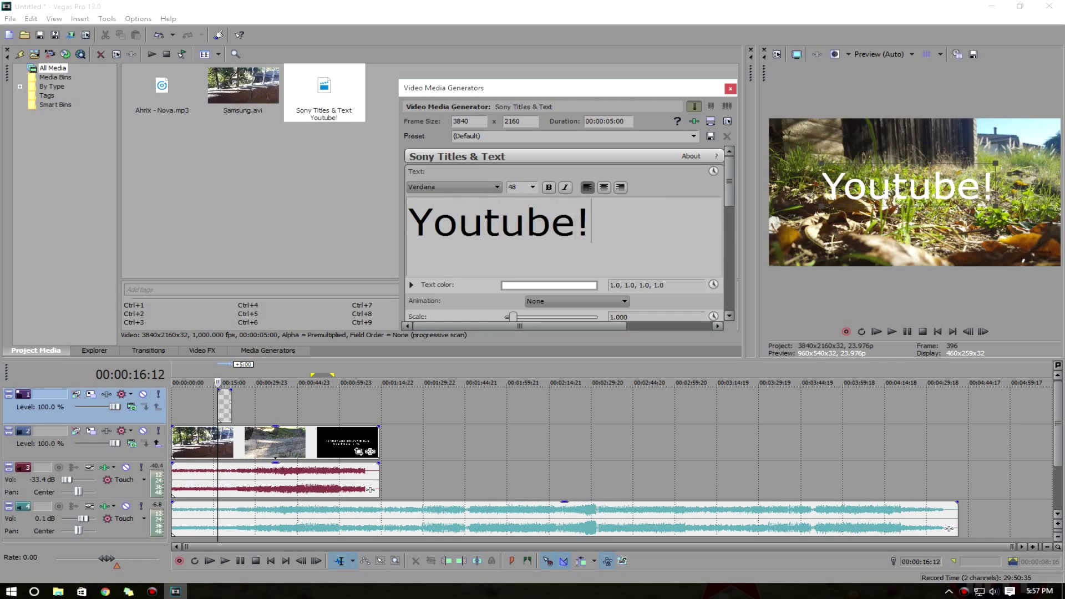
drag(865, 189, 885, 204)
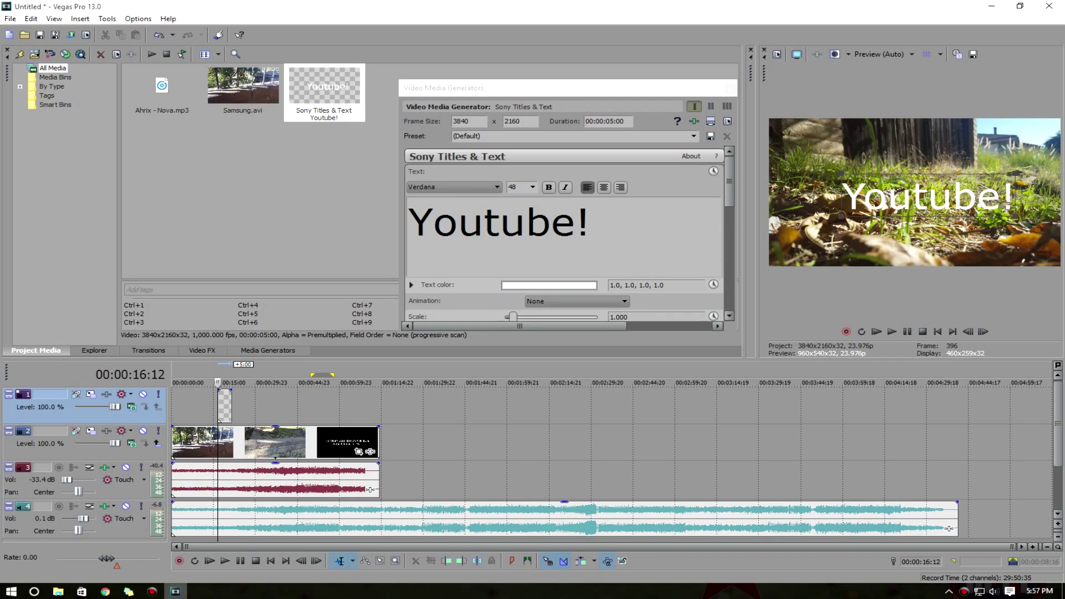
Change the title's text colour to dark red, about 0.3, 0.05, 0.04, 1.0.
click(550, 285)
click(531, 333)
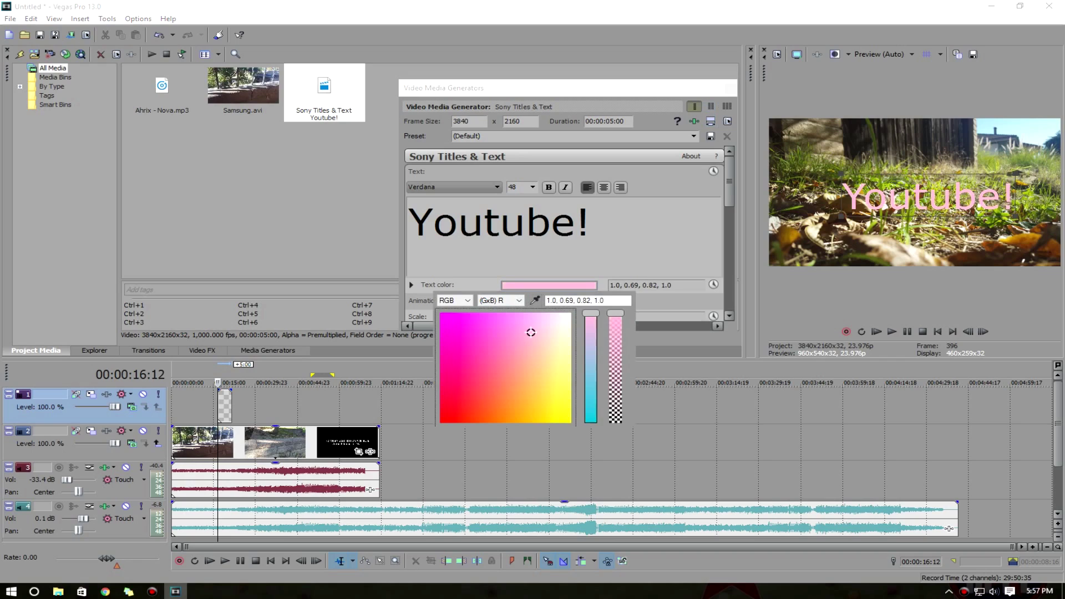
mouse_move(531, 332)
mouse_down()
mouse_move(533, 366)
mouse_move(443, 317)
mouse_move(465, 404)
mouse_move(447, 418)
mouse_up()
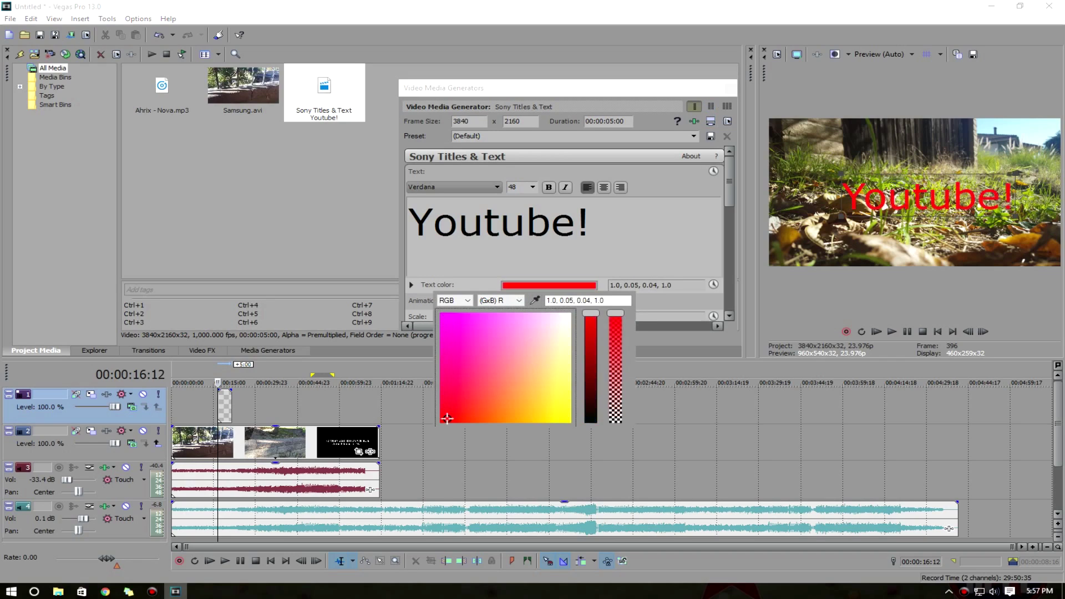
click(590, 390)
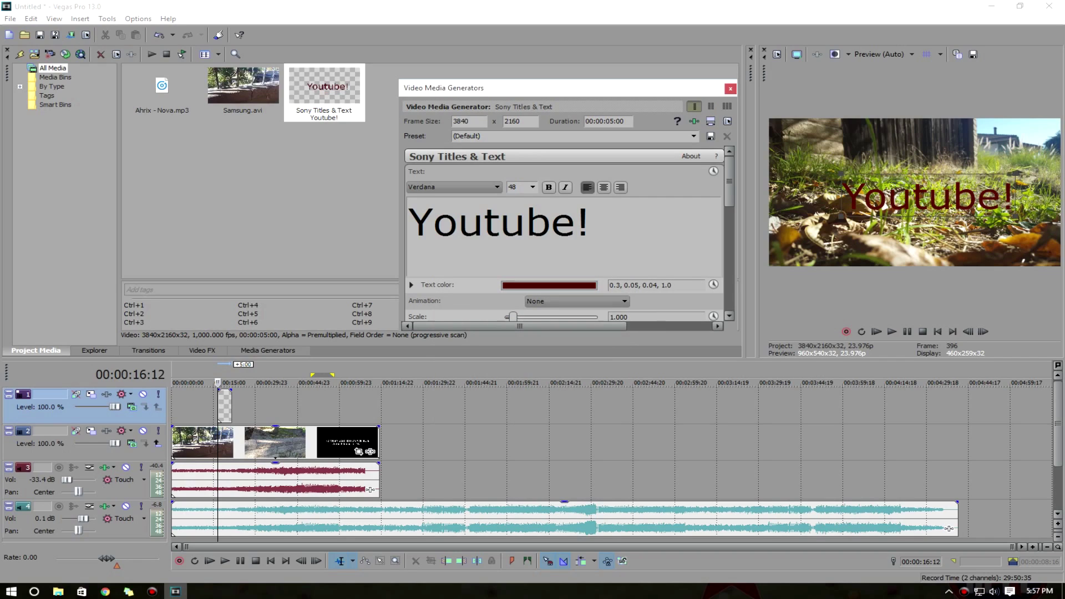
Set the title's text colour to bright green, 0.0, 1.0, 0.06, 1.0, and move the title slightly left and up in the frame.
click(549, 285)
drag(590, 391, 591, 424)
mouse_move(446, 418)
mouse_down()
mouse_move(557, 368)
mouse_move(571, 416)
mouse_up()
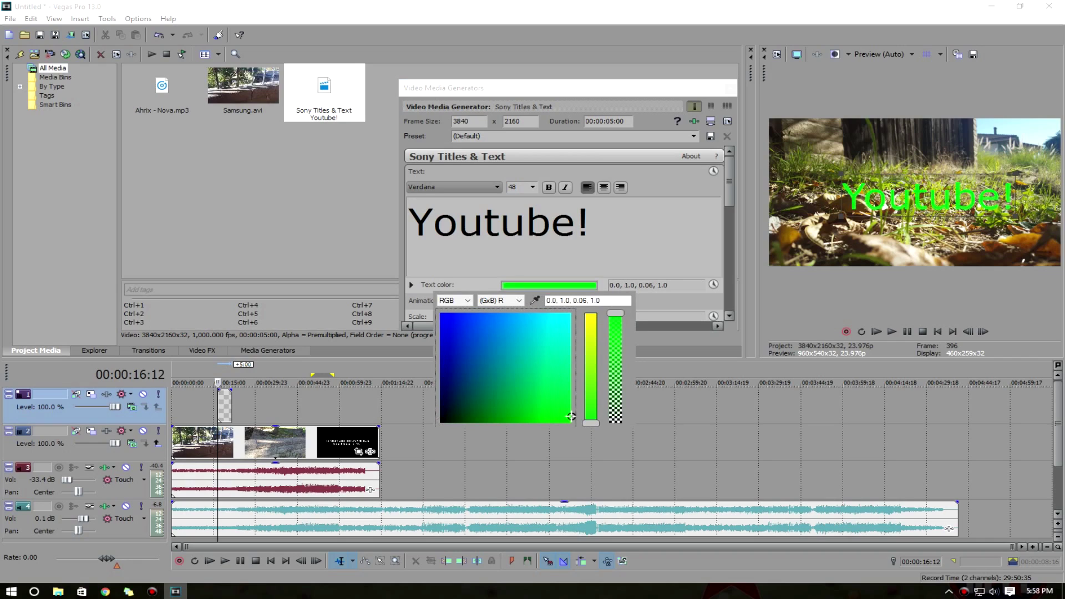
click(677, 302)
drag(929, 195, 916, 191)
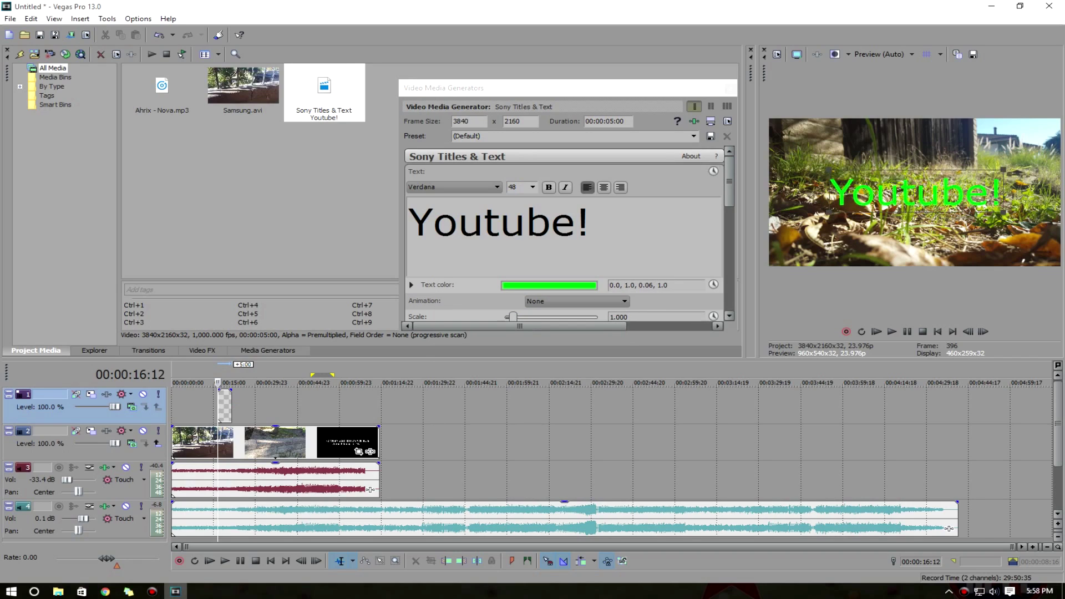
Close the title's generator window and play the timeline past the end of the green title to preview it.
click(730, 88)
click(892, 331)
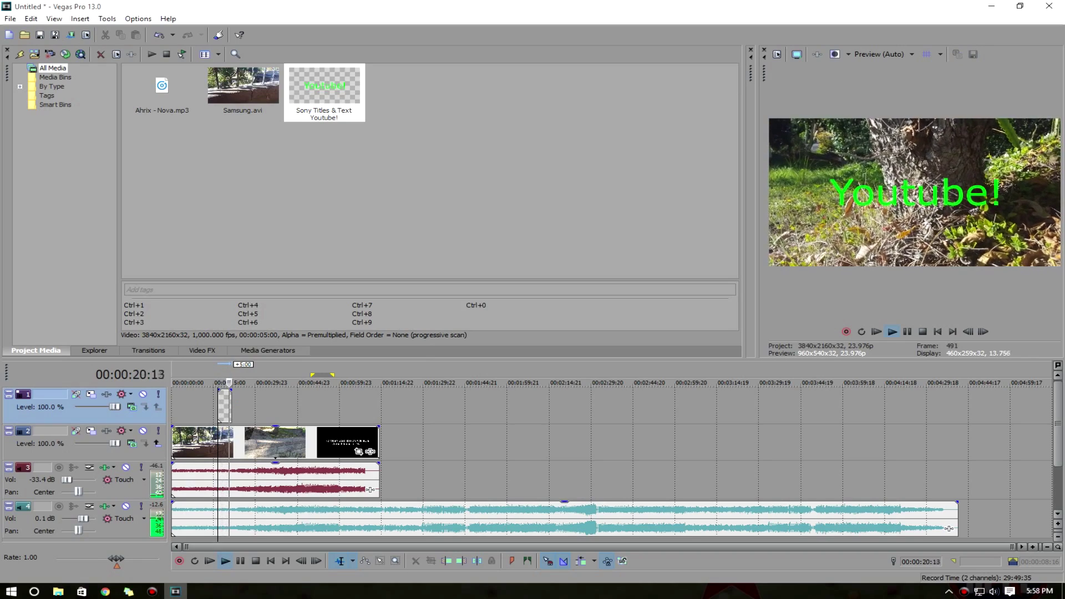
click(907, 331)
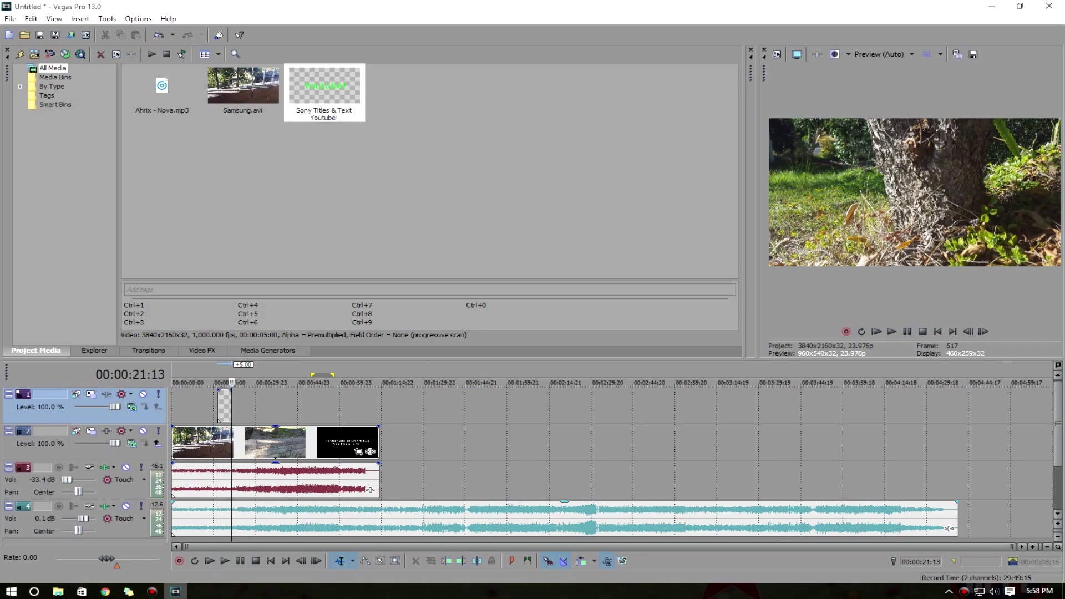
Delete the Ahrix - Nova music clip and the green title clip from the timeline.
drag(232, 382, 268, 383)
right_click(369, 515)
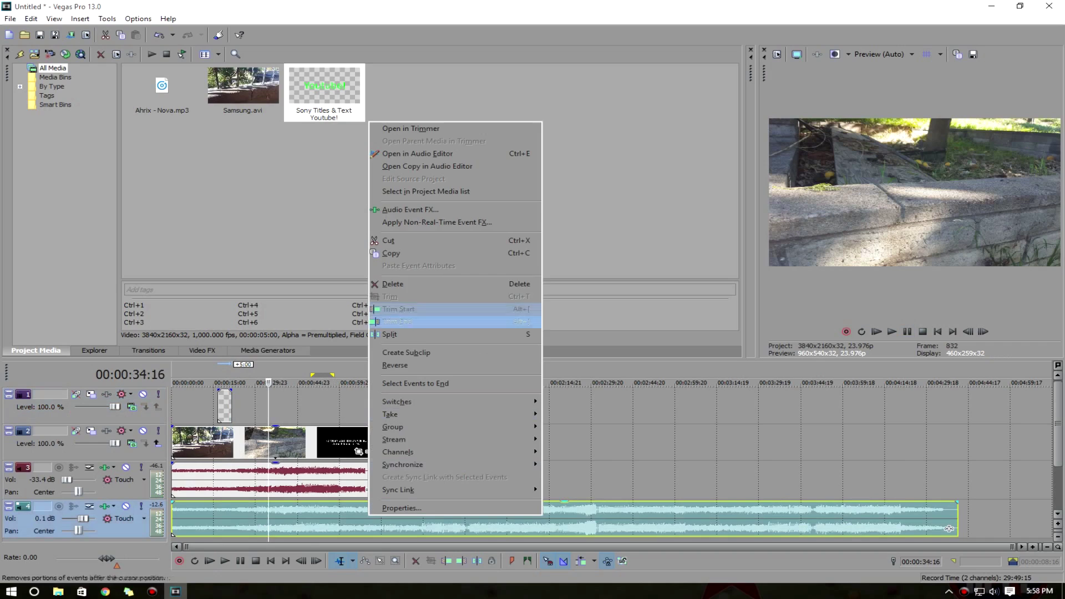
click(393, 284)
click(321, 480)
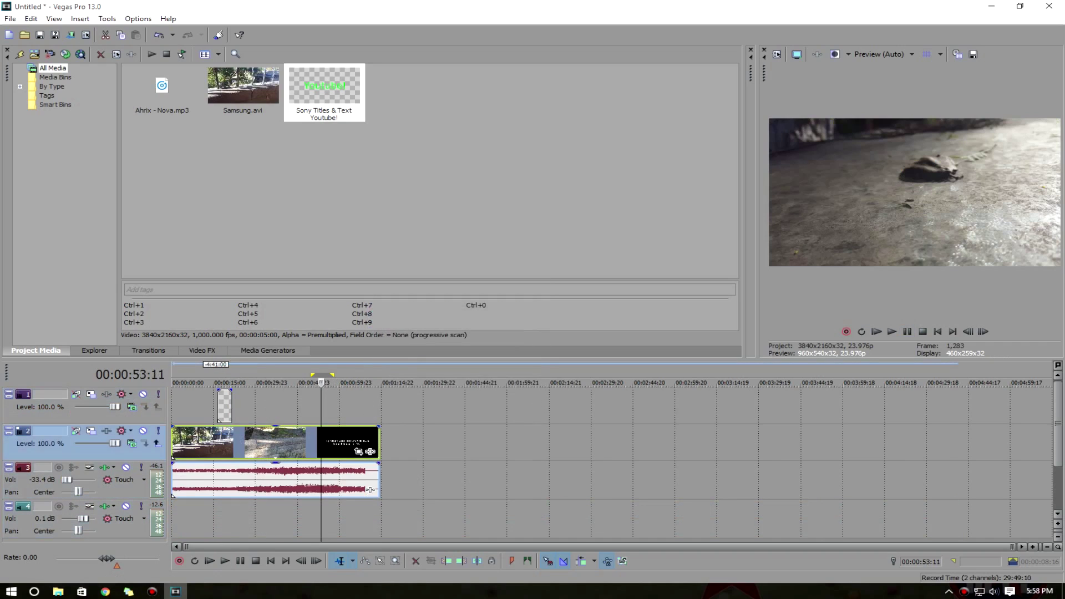
right_click(229, 403)
click(253, 184)
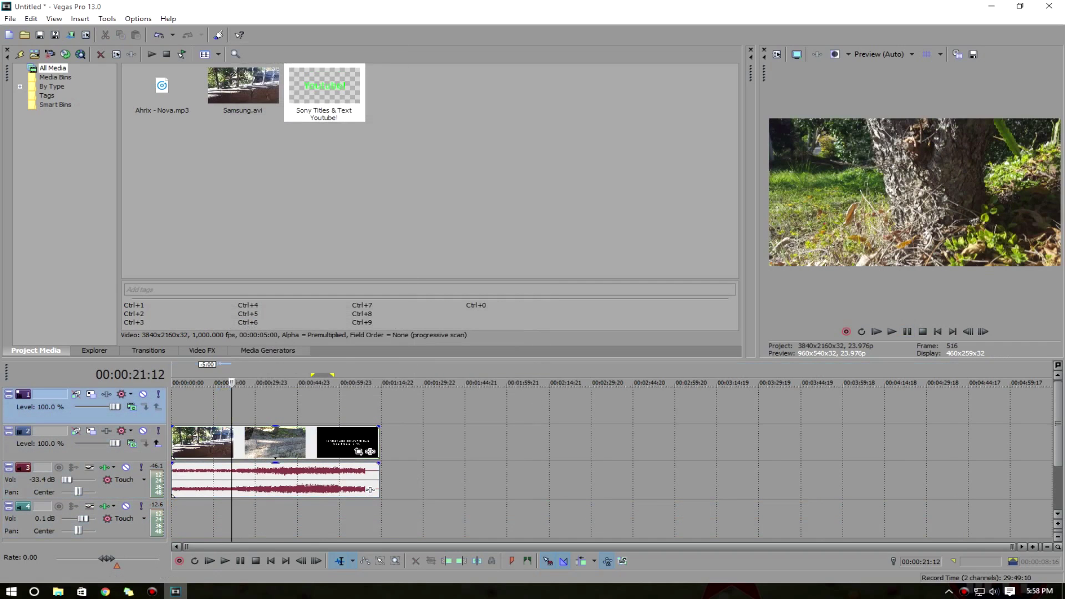
right_click(260, 395)
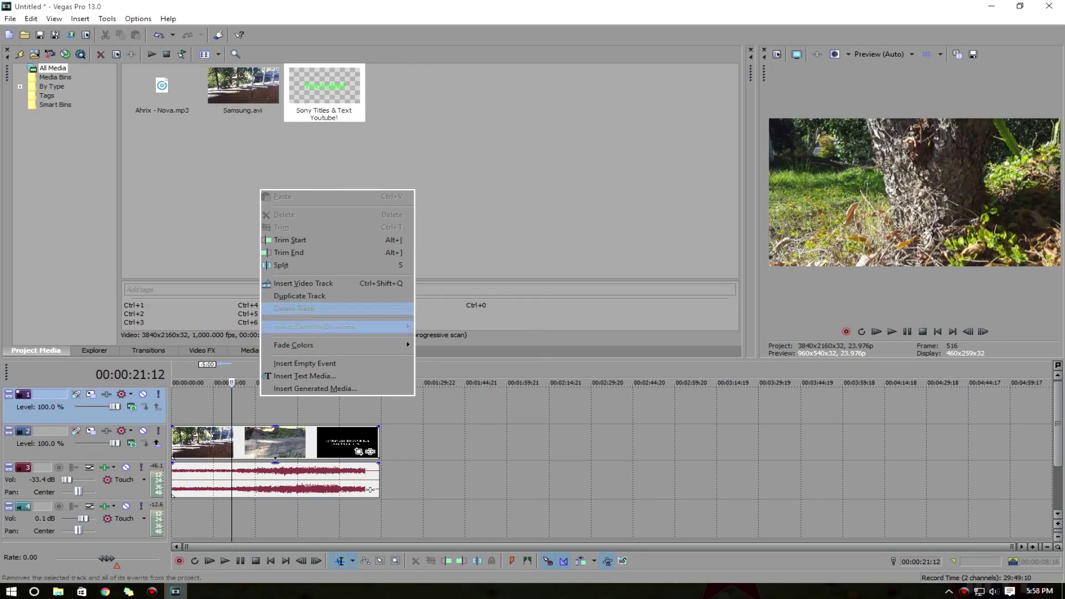
click(491, 443)
click(288, 479)
click(288, 408)
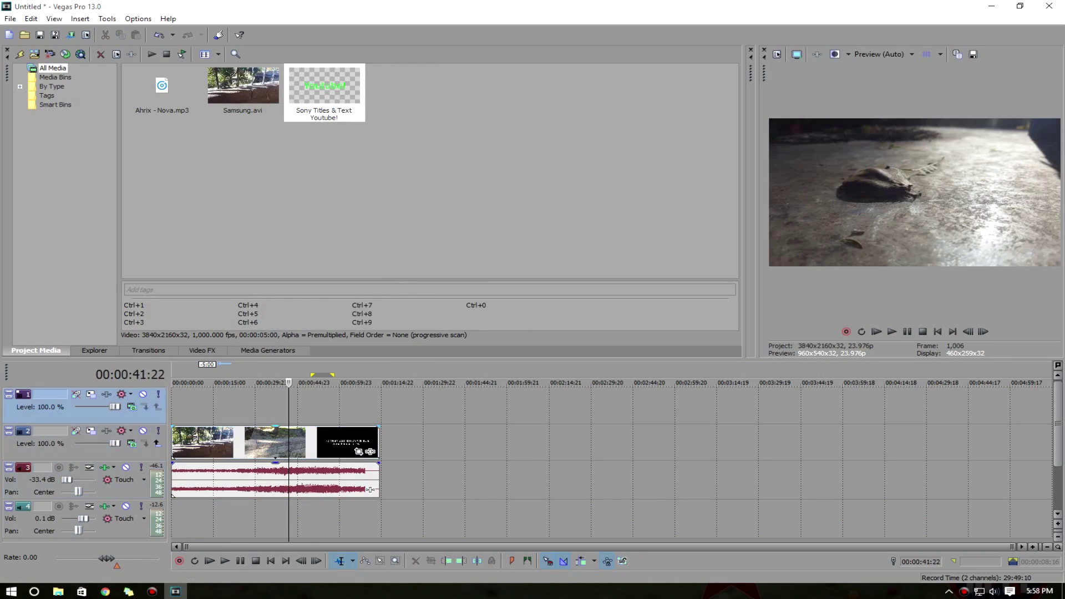
Split the Samsung video and its audio at 00:00:38:00, at the first frame of the black scene change.
click(293, 442)
scroll(292, 443, up, 5)
click(472, 442)
click(585, 442)
click(437, 443)
scroll(436, 443, down, 5)
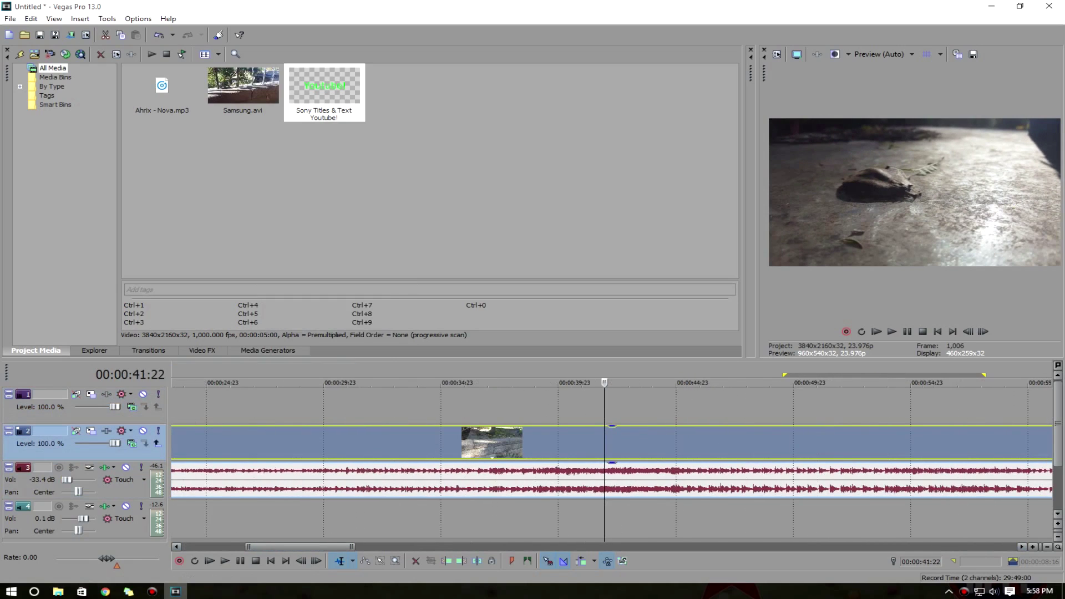
drag(605, 383, 509, 383)
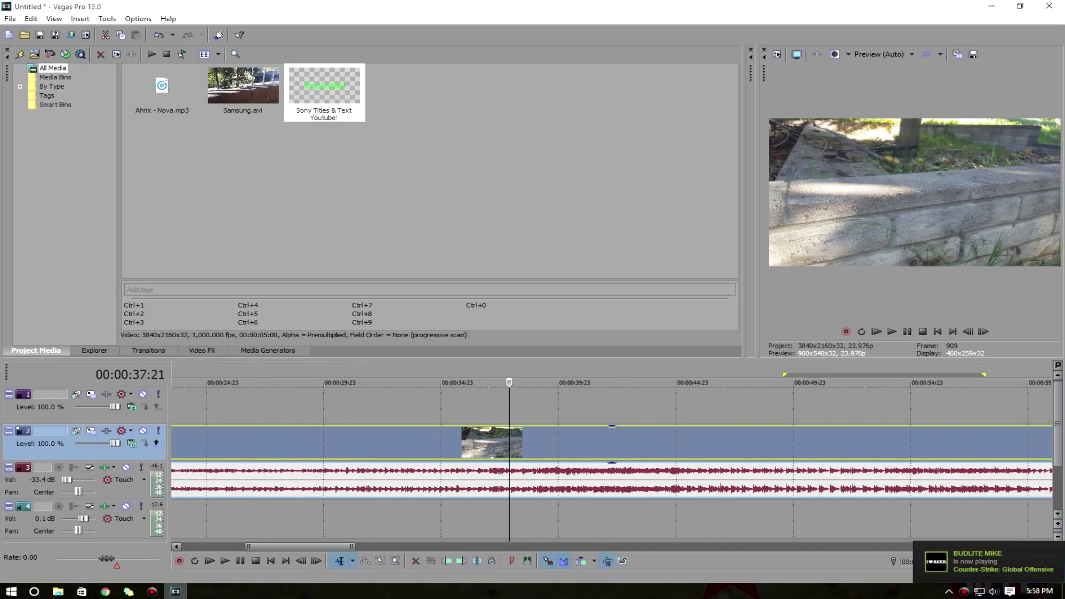
click(983, 332)
click(983, 331)
click(983, 332)
click(983, 331)
click(968, 332)
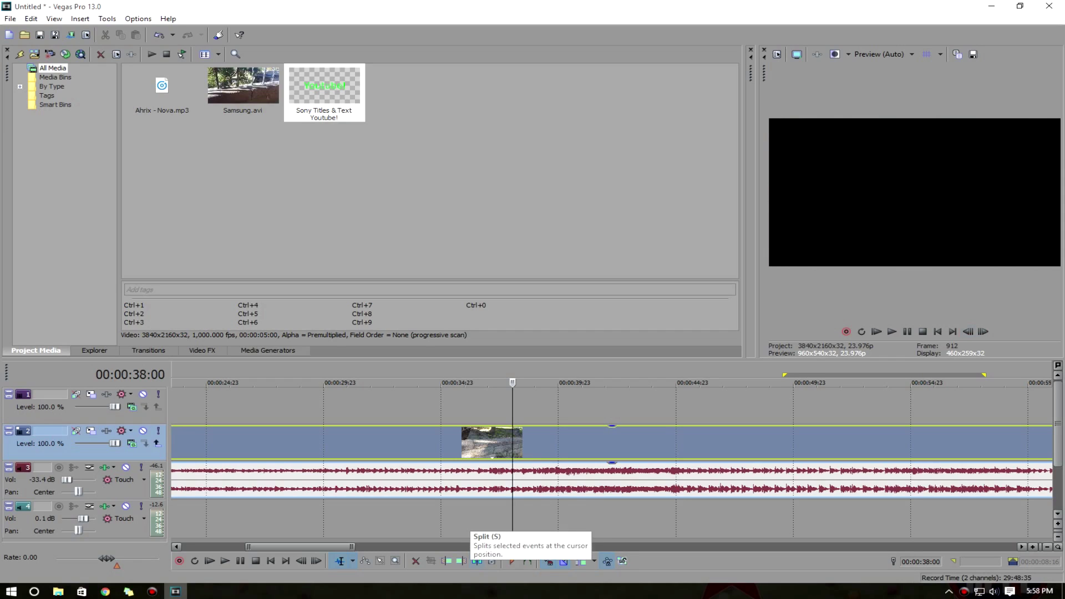
click(477, 561)
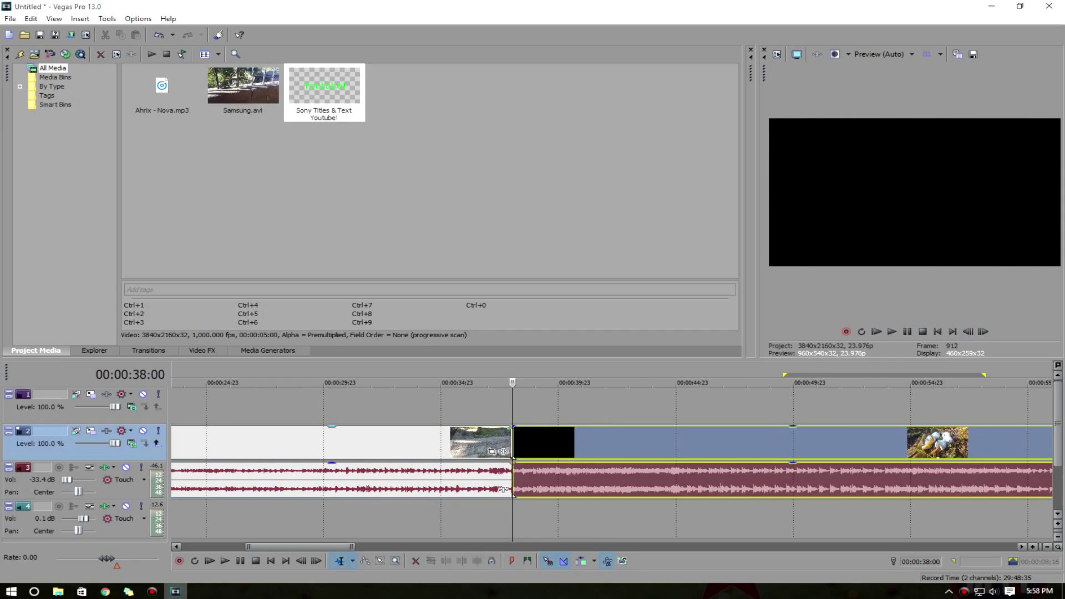
Check the frames on both sides of the new cut, then play the second part on to the golf ball scene.
click(469, 438)
click(522, 439)
click(501, 439)
click(450, 439)
click(439, 439)
click(532, 439)
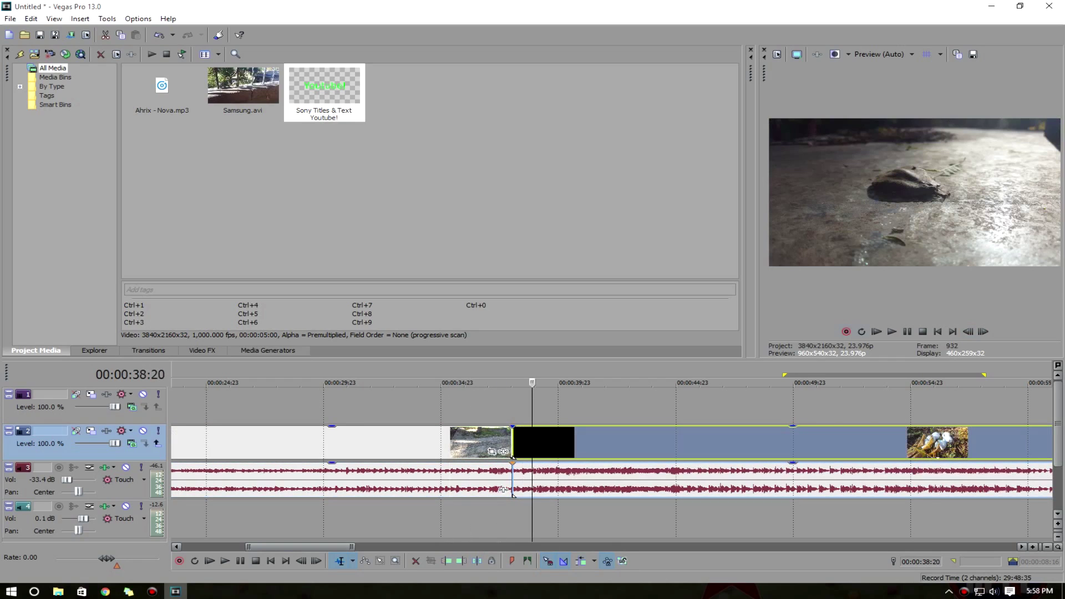
click(891, 331)
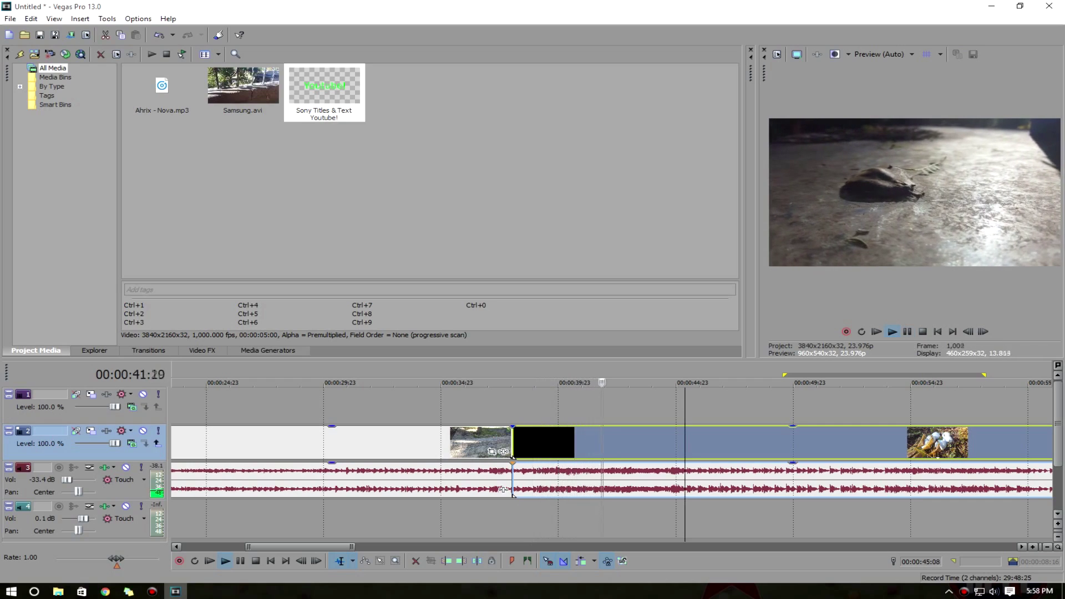
drag(621, 518, 729, 519)
click(753, 519)
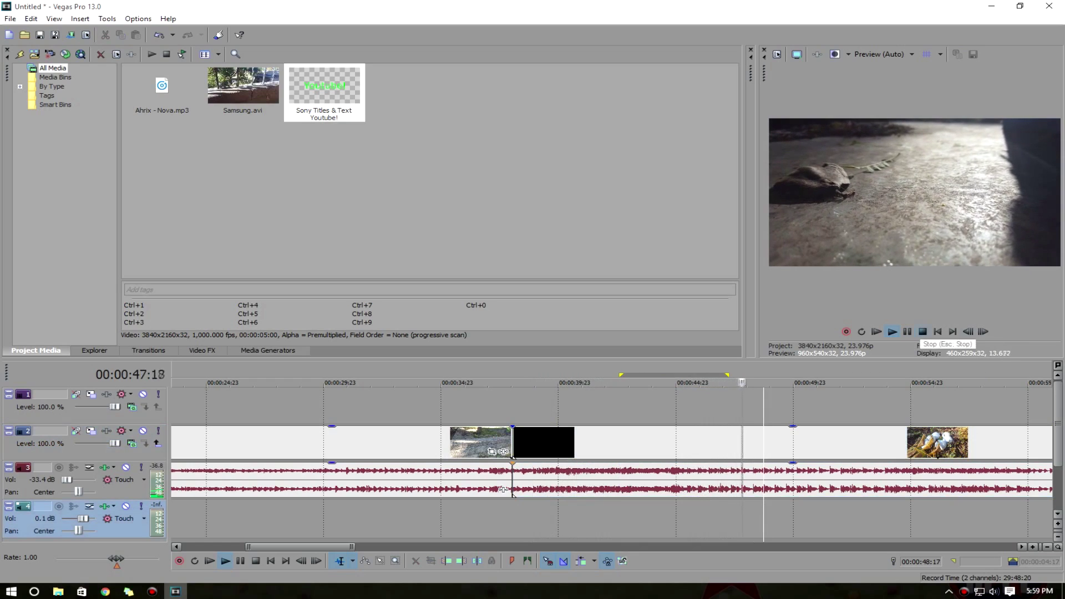
mouse_move(300, 547)
mouse_down()
mouse_move(381, 546)
mouse_move(299, 547)
mouse_up()
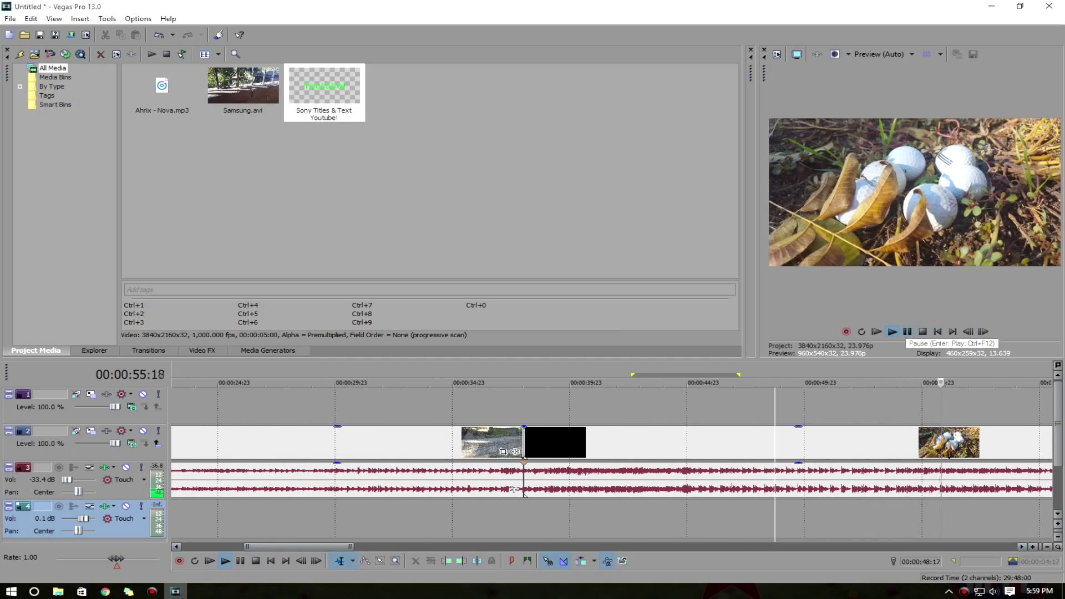
click(908, 332)
Step frame by frame to the change into the golf ball scene and split the video and audio at 00:00:55:07.
click(968, 332)
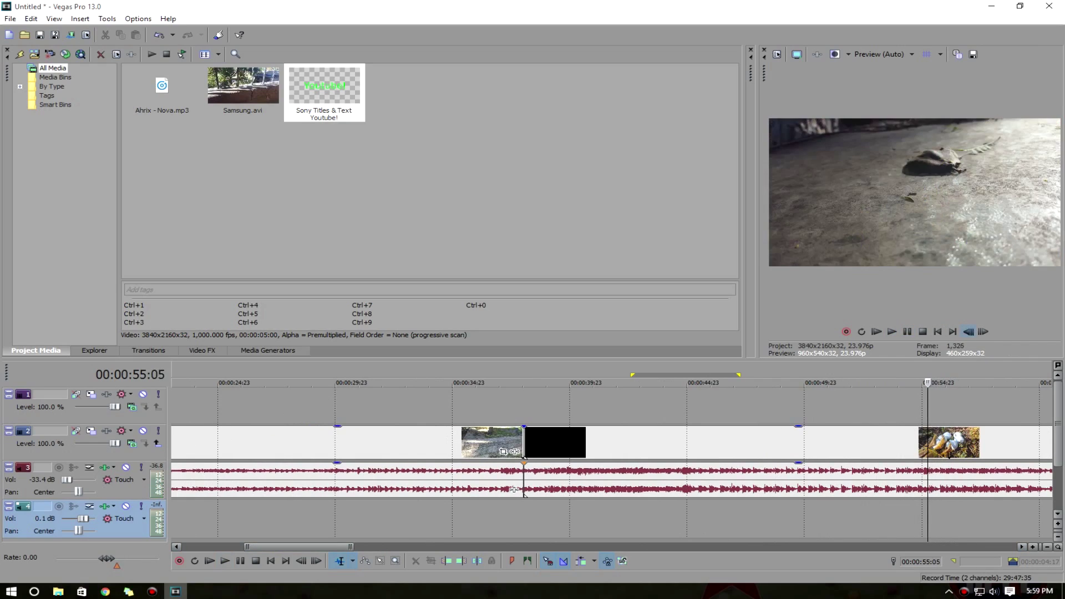
click(983, 331)
click(968, 331)
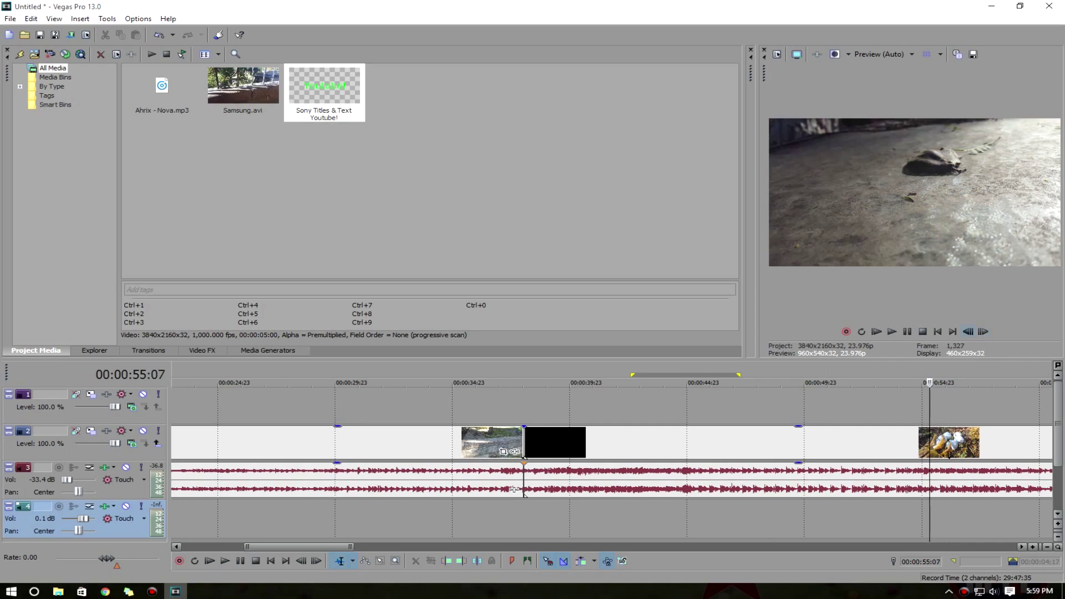
click(983, 332)
click(968, 332)
click(968, 331)
click(983, 332)
click(983, 332)
click(968, 332)
click(968, 331)
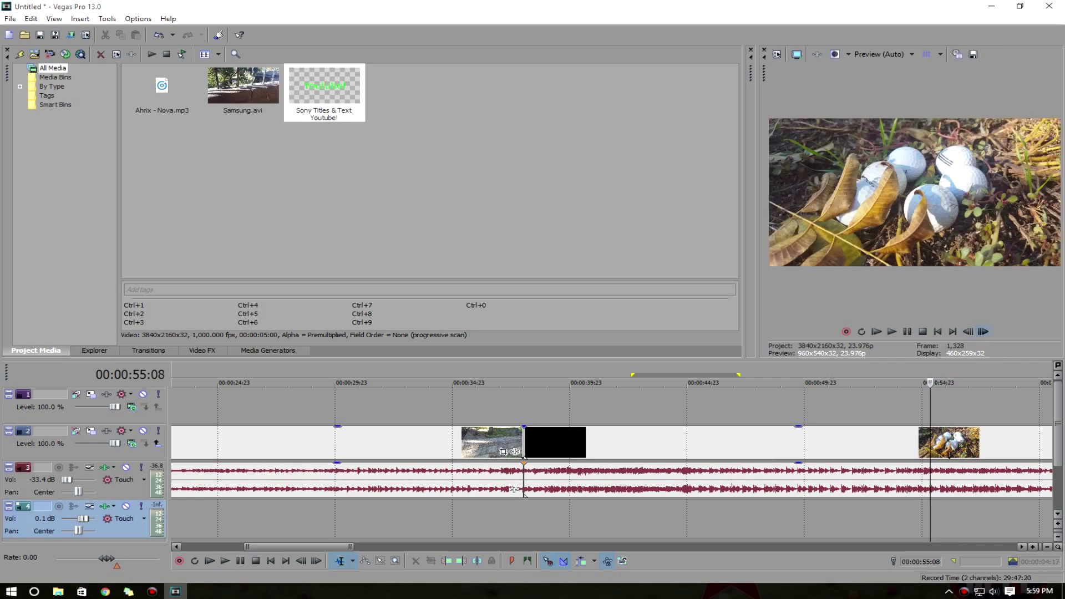
click(983, 332)
key(s)
Delete the last part of the video and its audio, following the second cut.
scroll(611, 460, down, 2)
scroll(611, 460, up, 2)
scroll(612, 461, down, 1)
scroll(611, 460, up, 1)
scroll(611, 460, down, 1)
scroll(612, 461, down, 3)
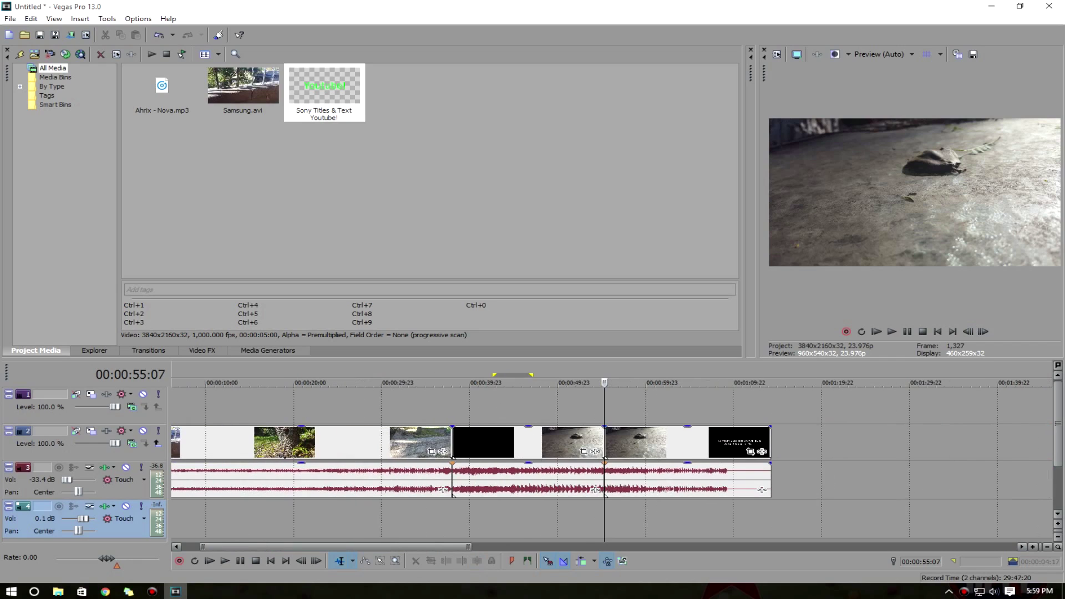
click(417, 479)
key(space)
drag(435, 375, 439, 376)
click(456, 519)
click(571, 443)
right_click(536, 439)
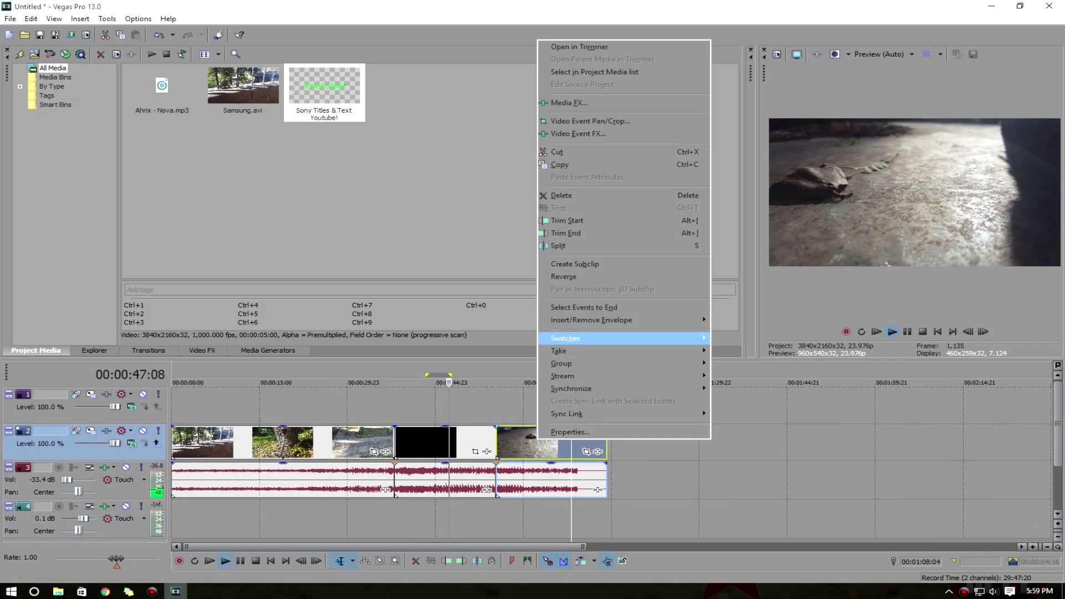
click(561, 195)
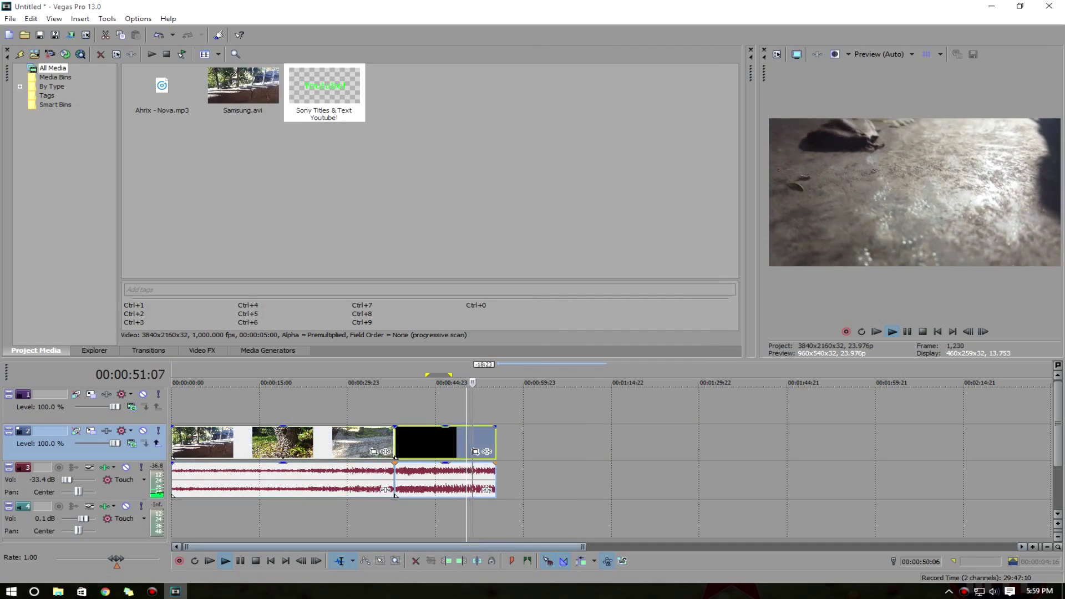
Stop playback and move the remaining second clip with its audio about 1:01:11 further along the timeline, away from the first clip.
key(Return)
drag(444, 442, 805, 442)
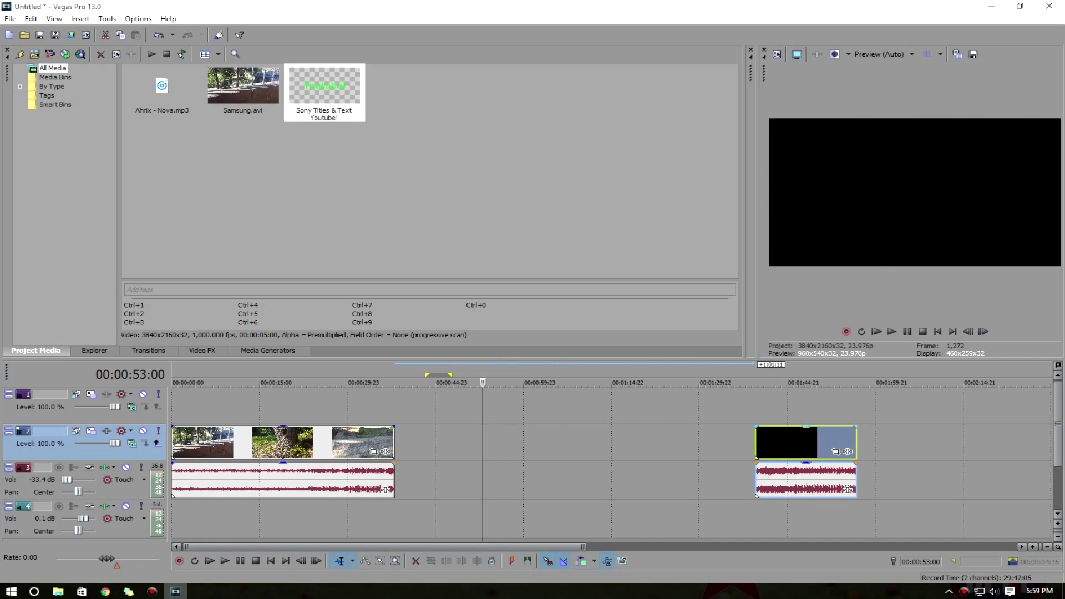
right_click(783, 446)
click(547, 481)
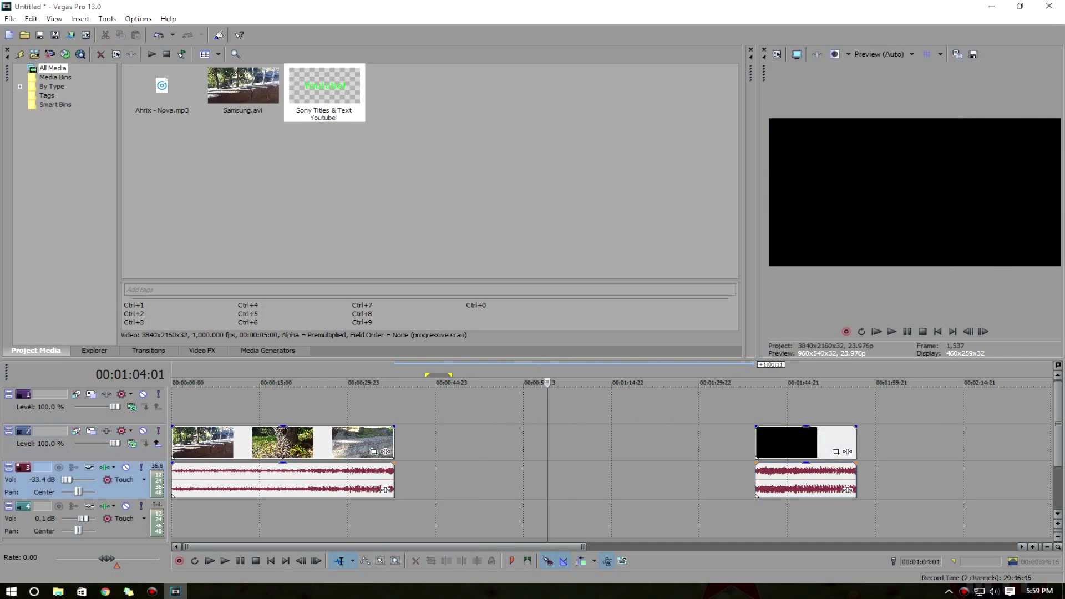
click(823, 443)
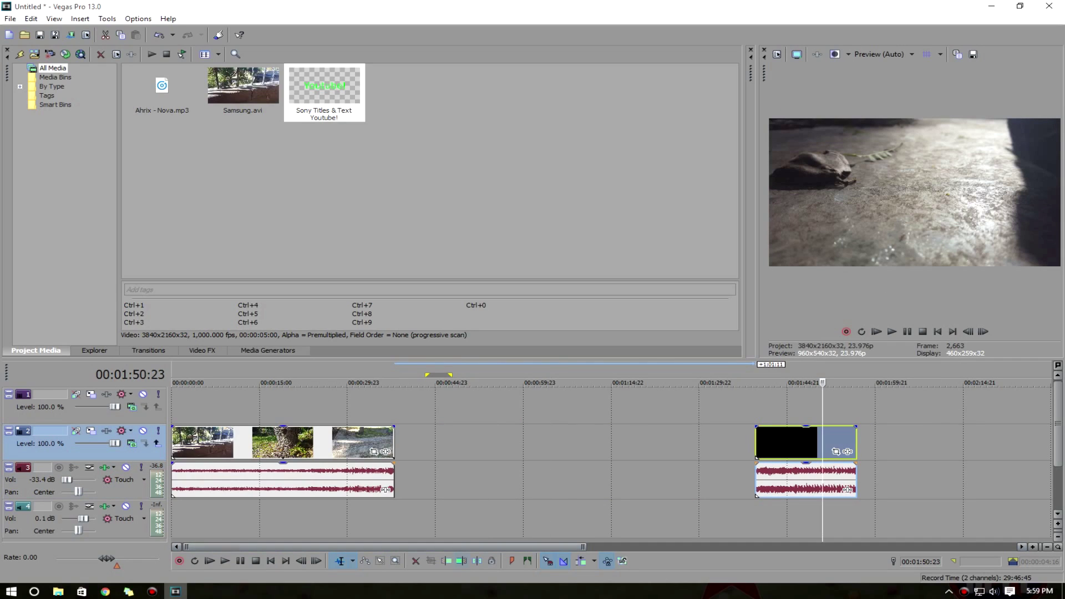